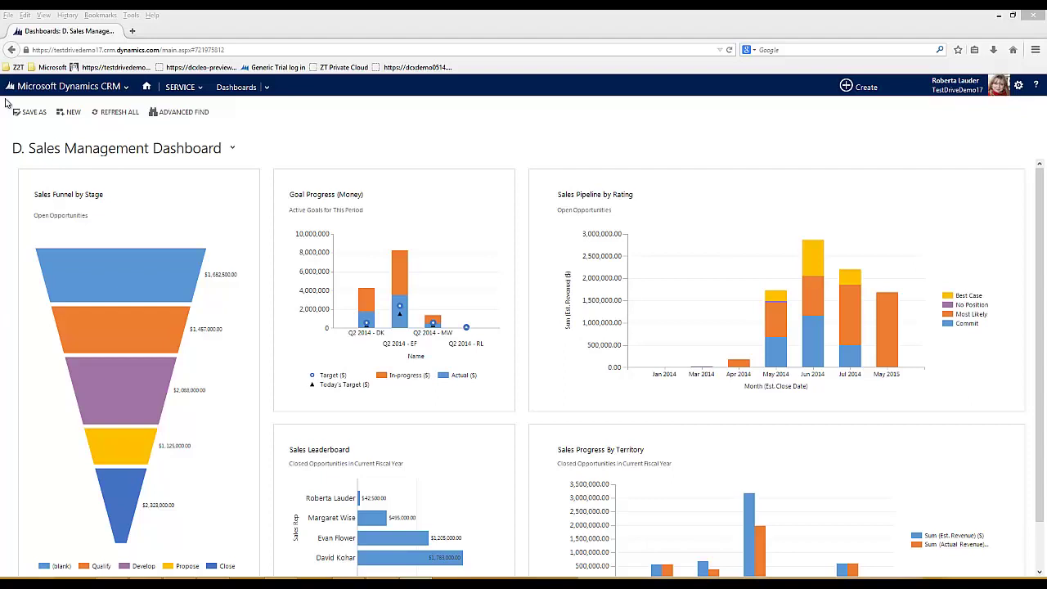
# - Go to the Service Calendar through the Service navigation menu
pyautogui.click(192, 88)
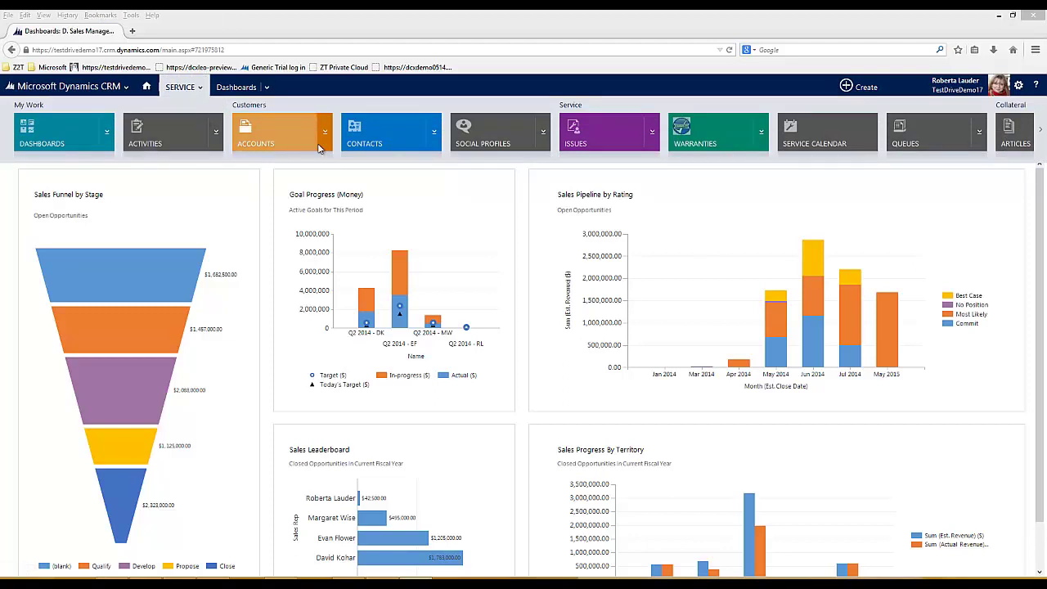
pyautogui.click(816, 144)
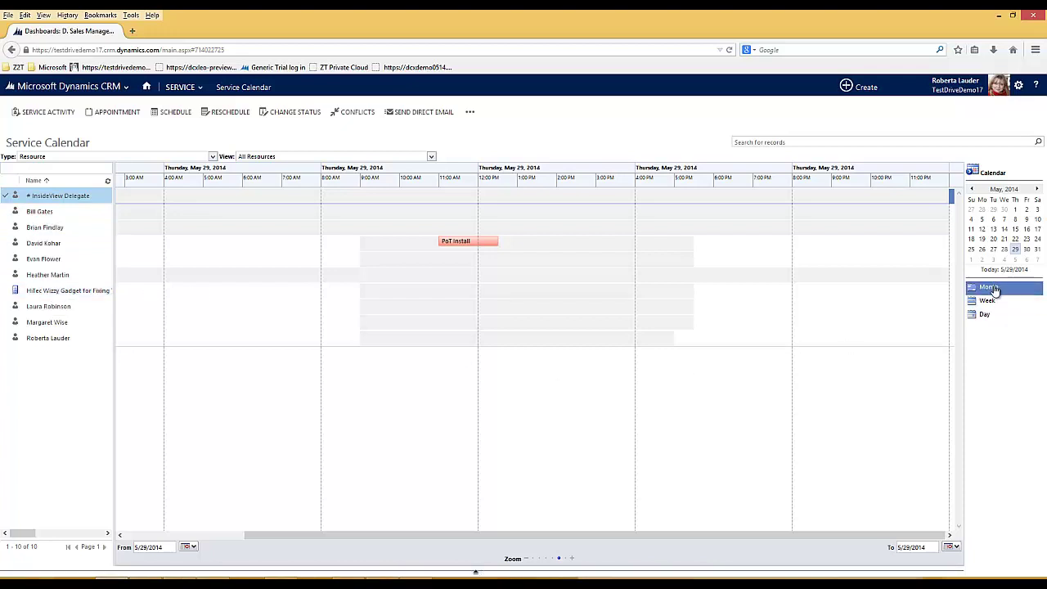
pyautogui.click(988, 316)
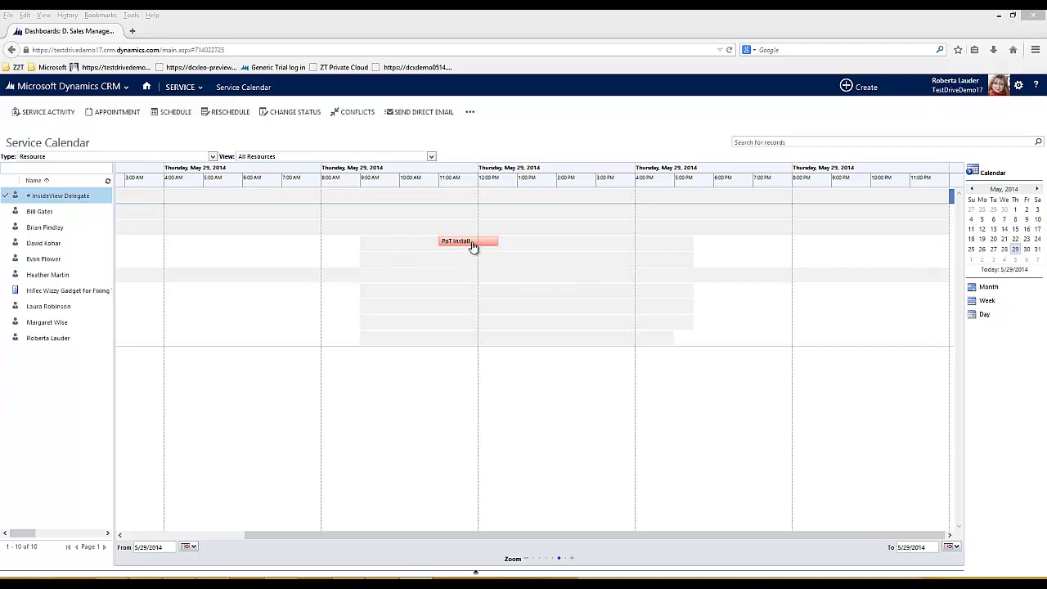
# - Start a new service activity with Frimley Park Hospital NHS Foundation Trust as the customer
pyautogui.moveTo(472, 246)
pyautogui.click(174, 112)
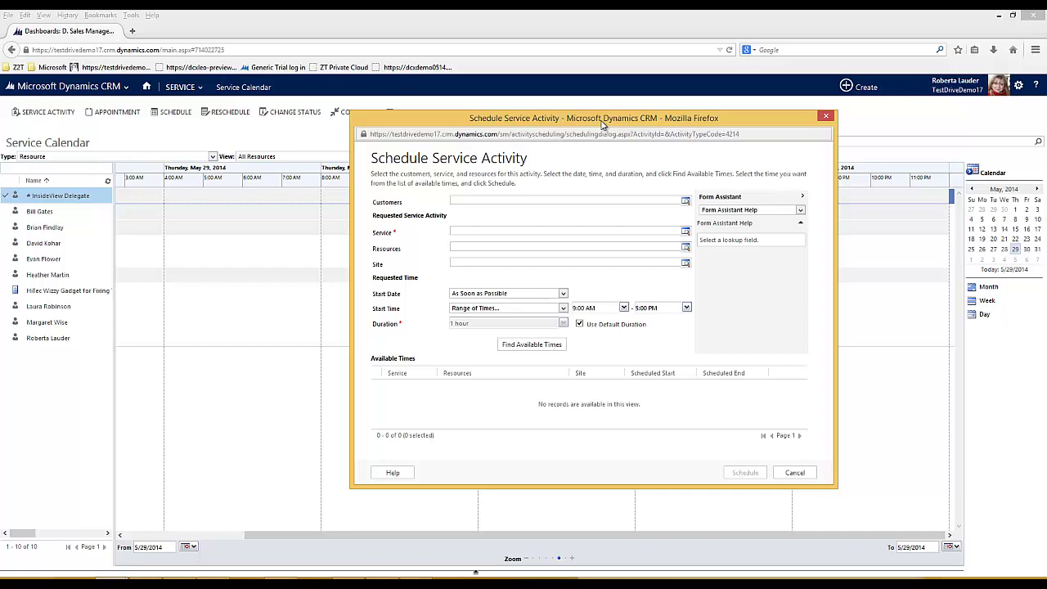
pyautogui.click(345, 373)
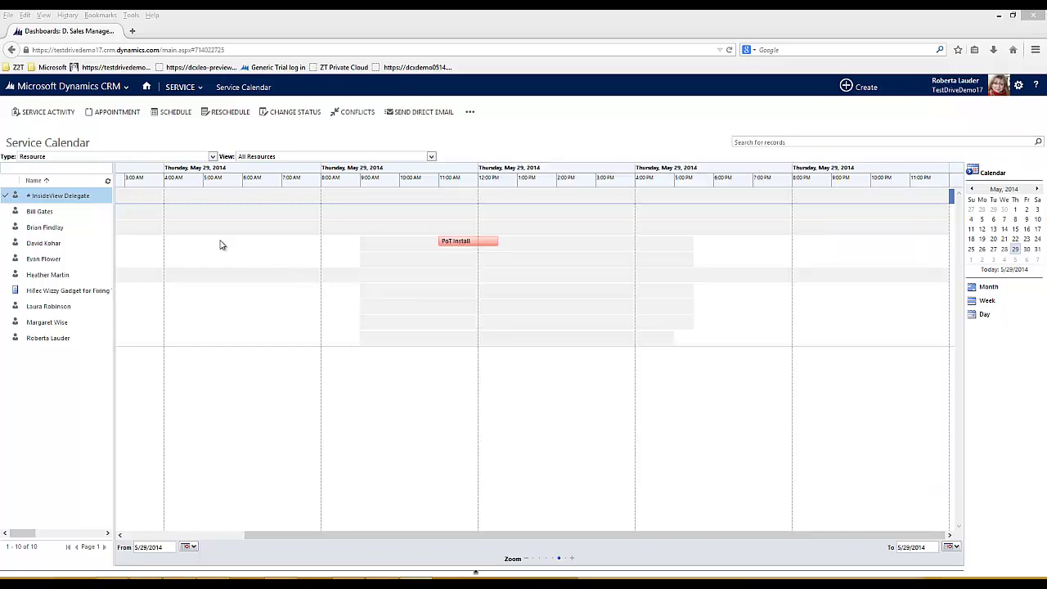
pyautogui.click(176, 115)
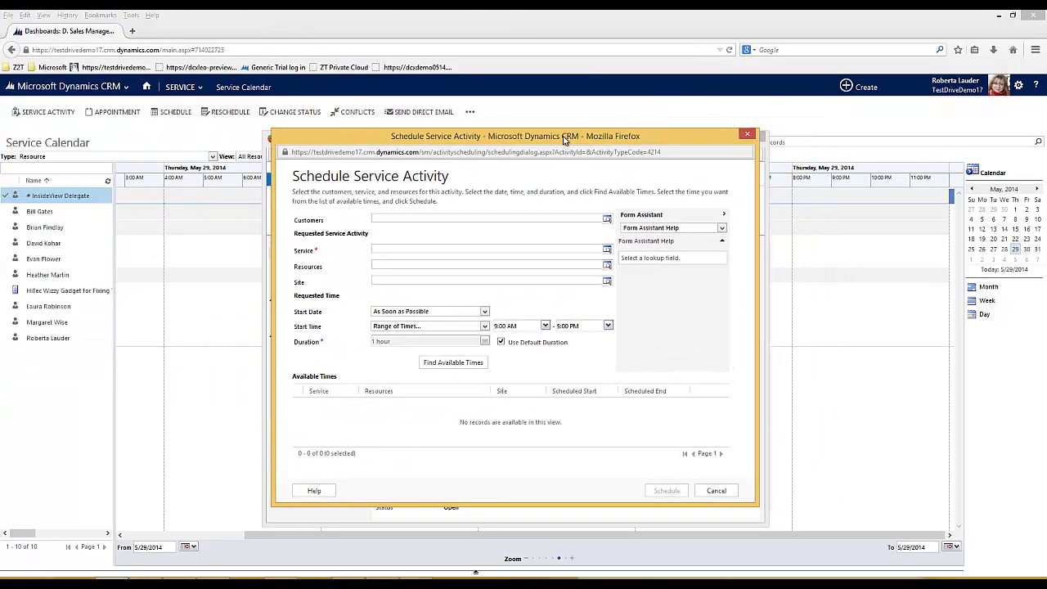
pyautogui.click(480, 220)
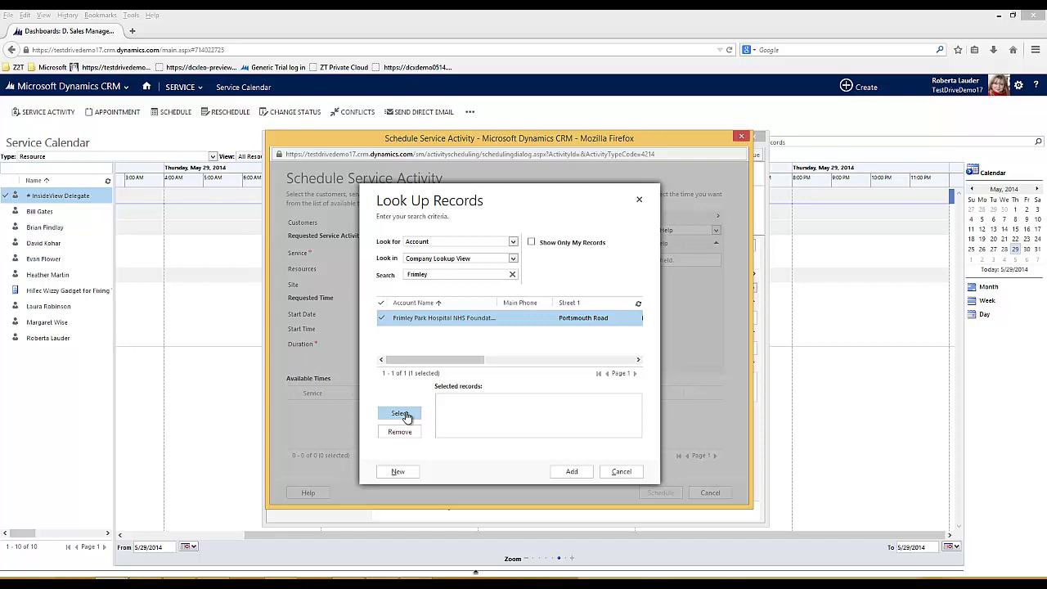
pyautogui.click(403, 414)
pyautogui.click(574, 472)
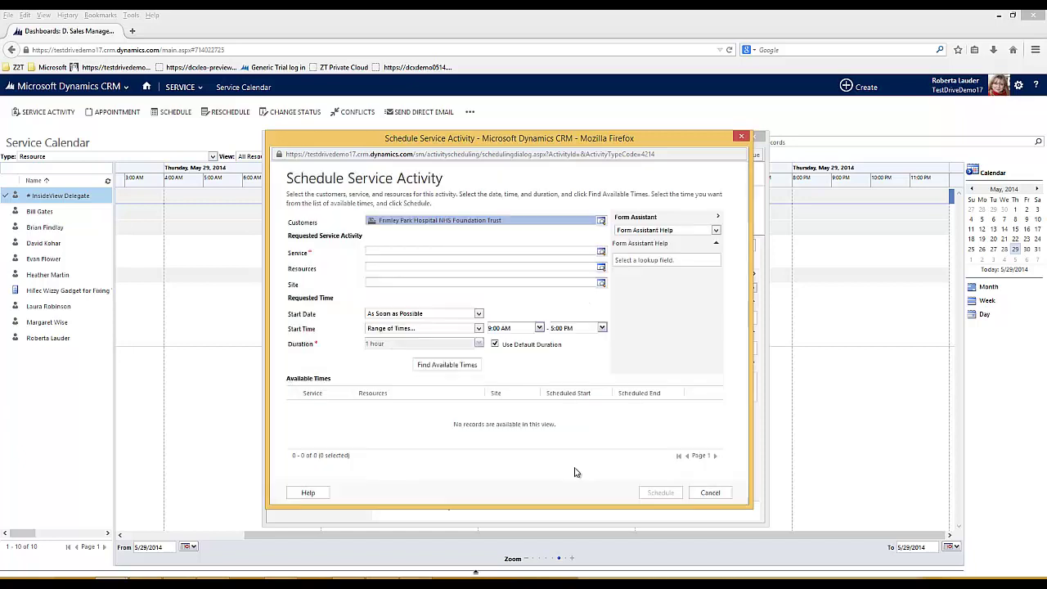
# - Choose the Fire System Test service and list its available two-hour time slots
pyautogui.click(600, 253)
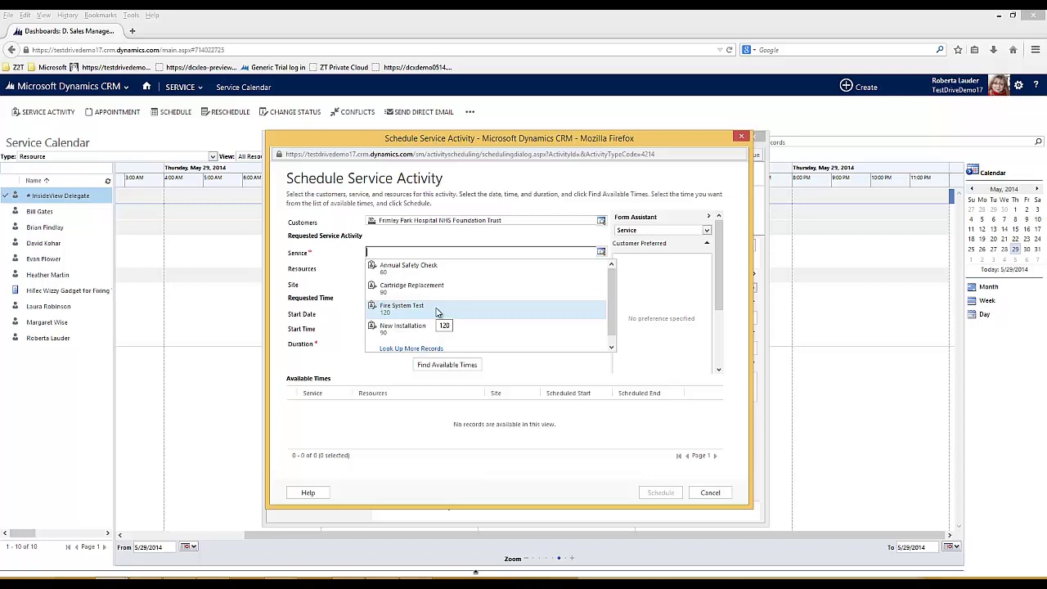
pyautogui.click(437, 309)
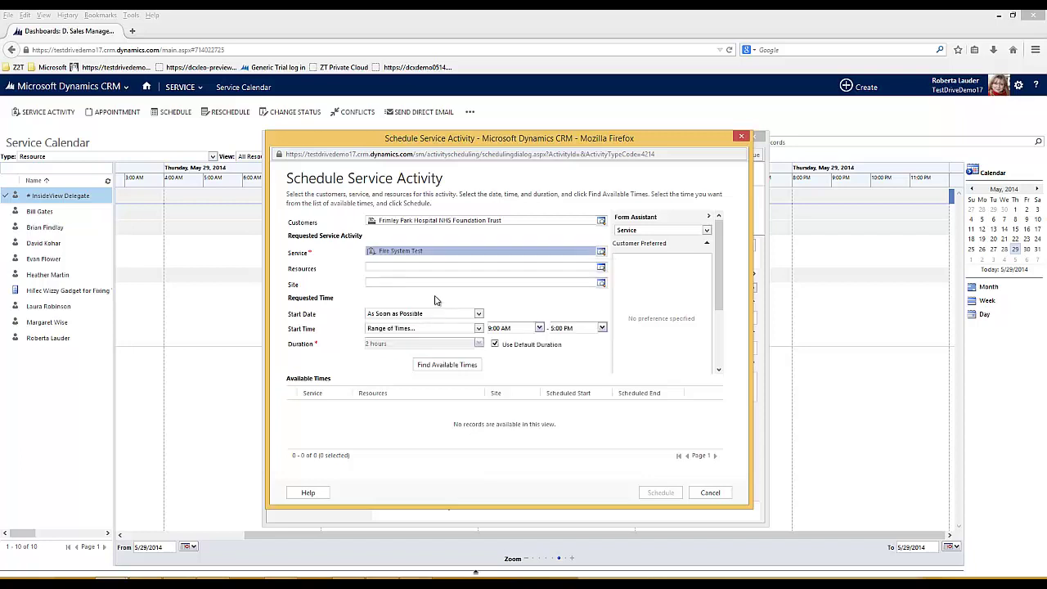
pyautogui.click(463, 368)
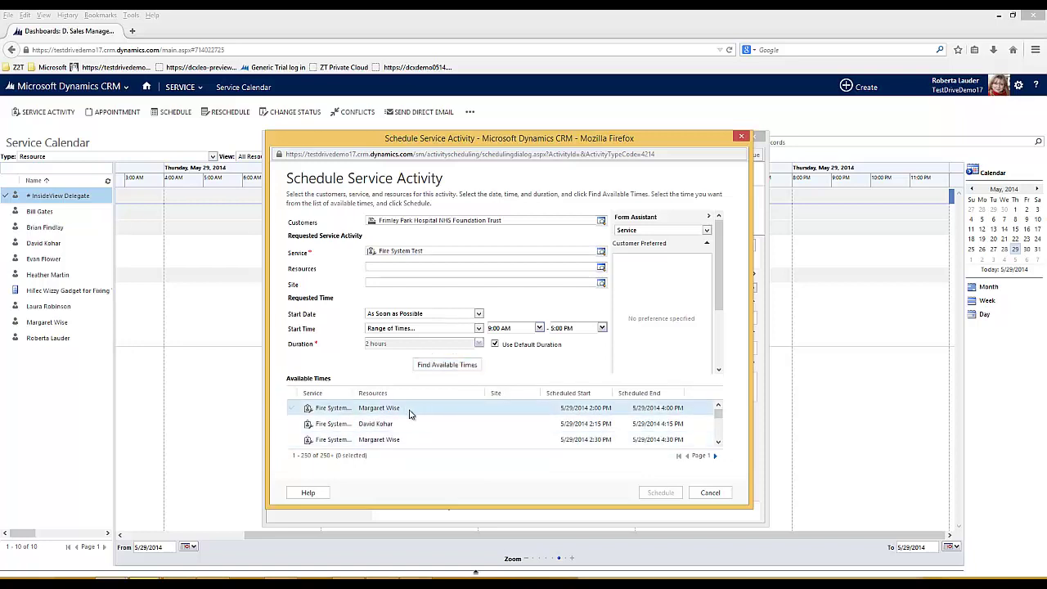
pyautogui.click(718, 442)
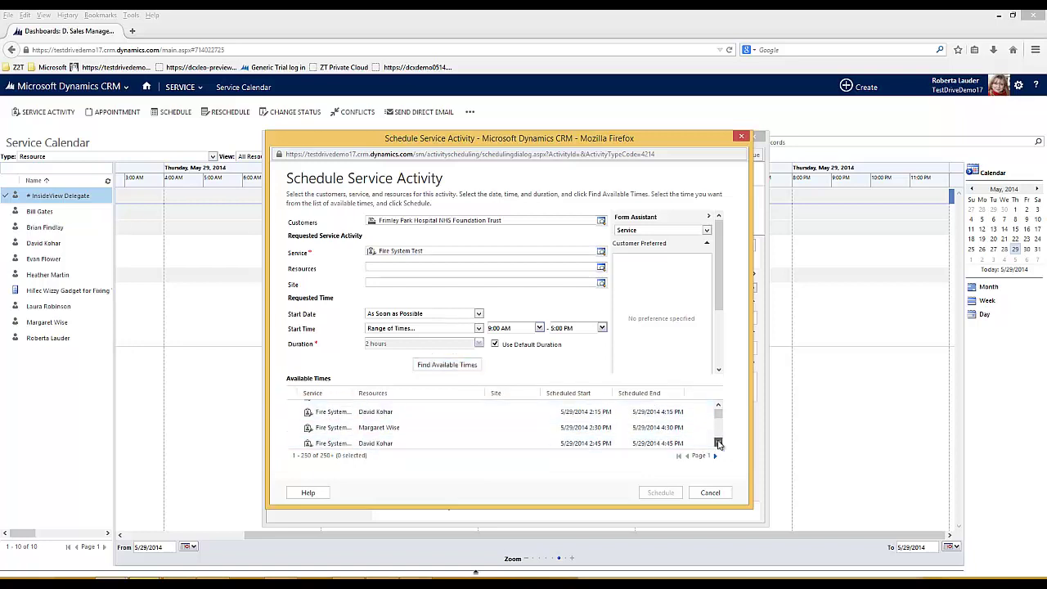
pyautogui.moveTo(718, 415)
pyautogui.mouseDown()
pyautogui.moveTo(721, 438)
pyautogui.moveTo(721, 413)
pyautogui.mouseUp()
pyautogui.click(719, 410)
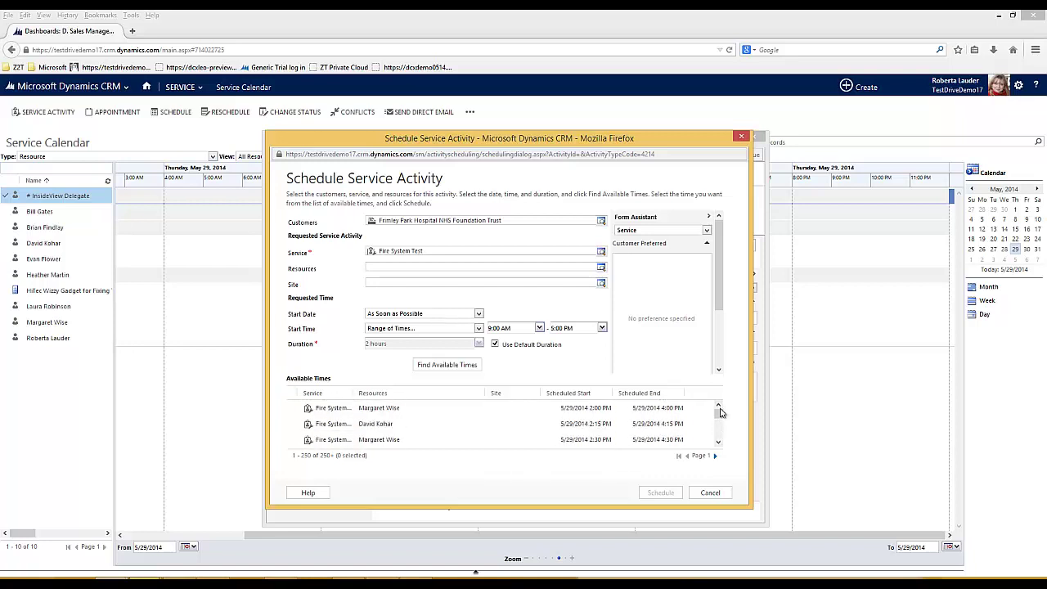
pyautogui.click(293, 413)
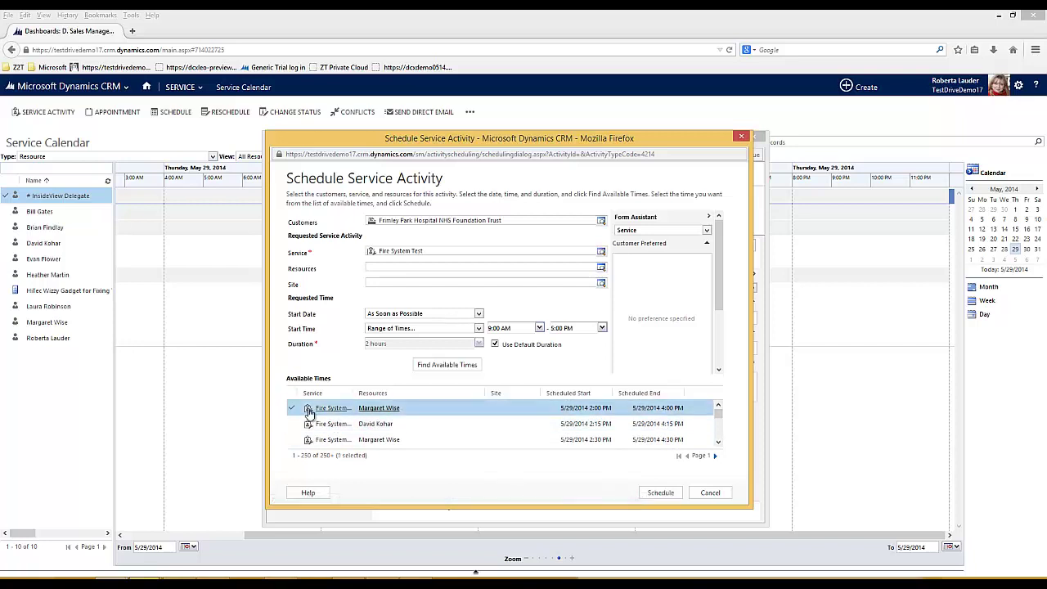
pyautogui.click(661, 494)
pyautogui.write('Frimley')
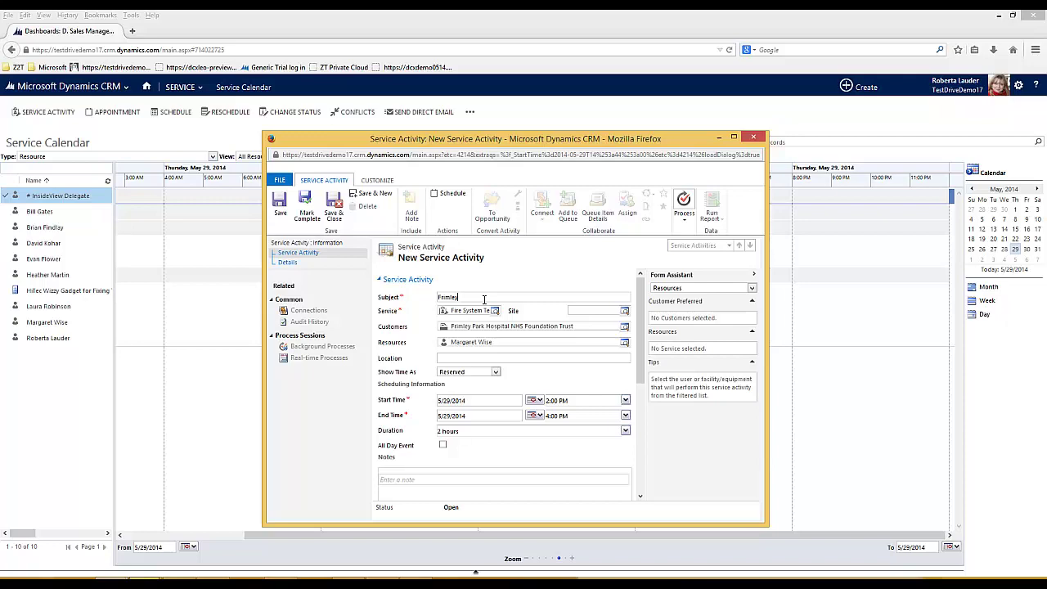
pyautogui.click(334, 204)
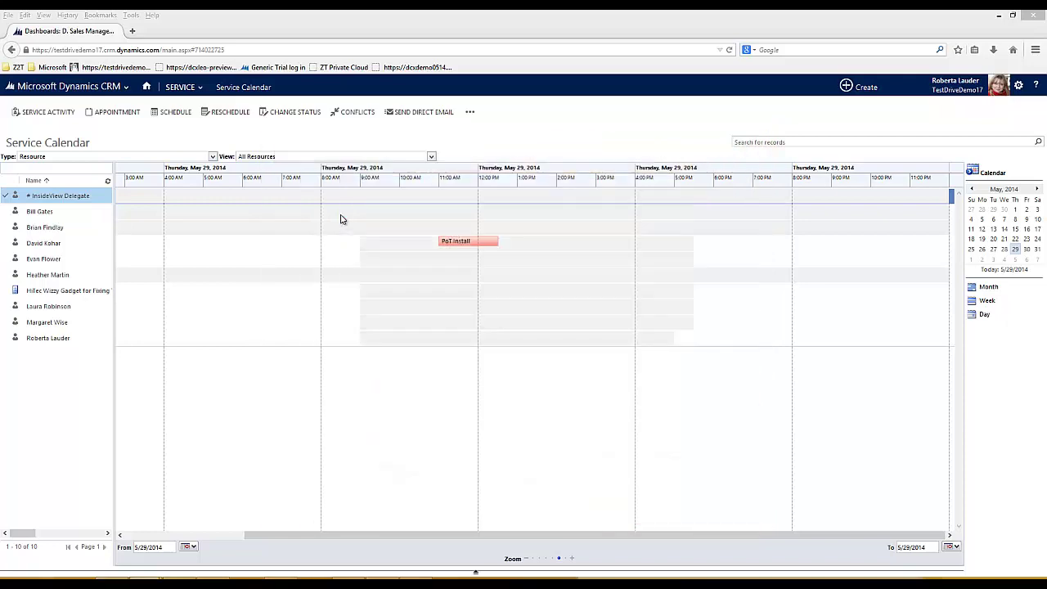
pyautogui.click(1004, 248)
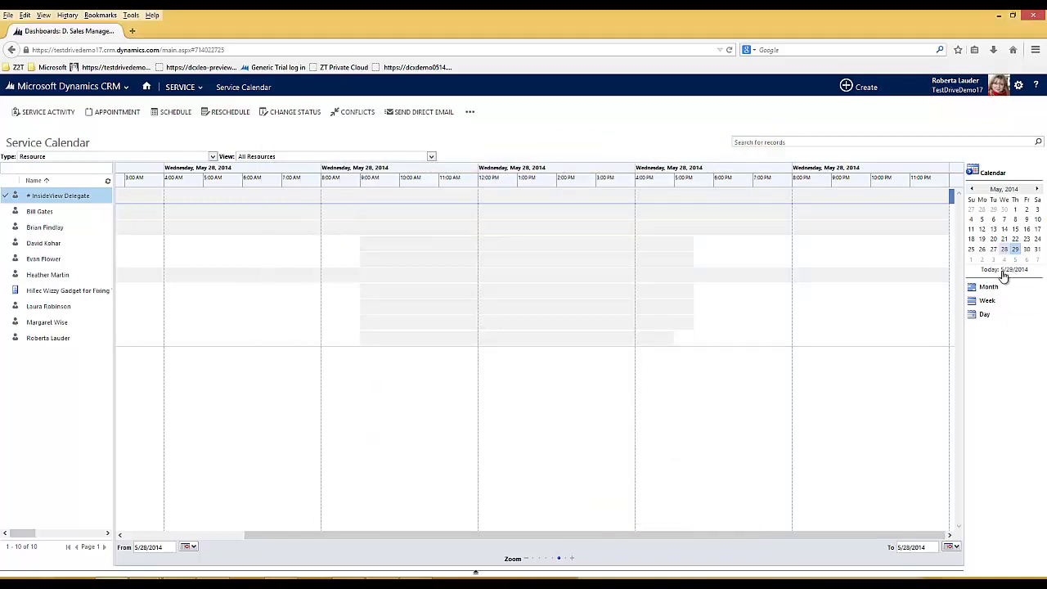
pyautogui.click(1004, 270)
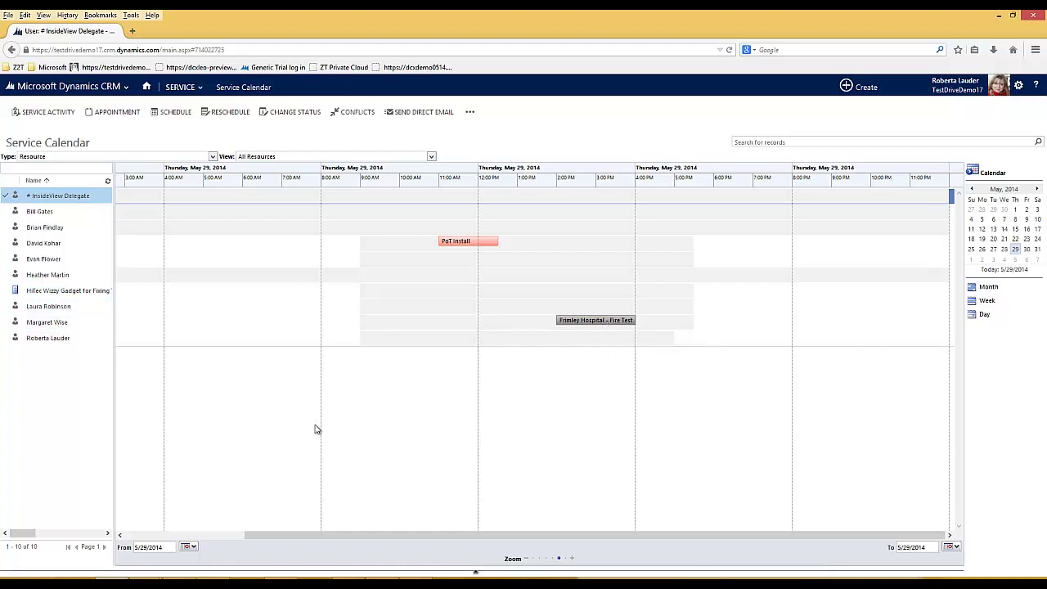
# - Start another service activity with Weslo Housing Management as the customer
pyautogui.click(179, 115)
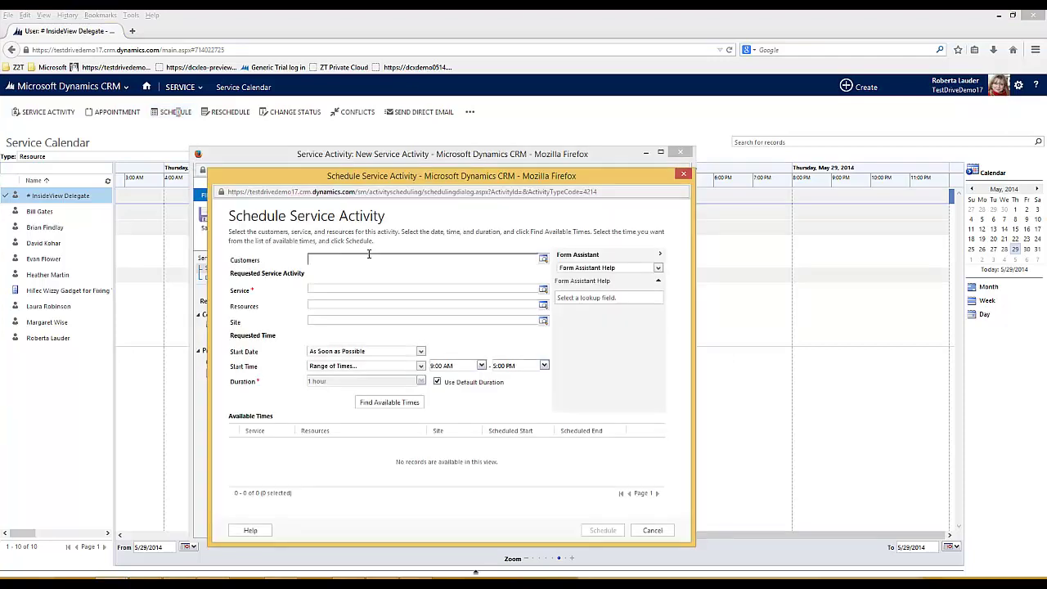
pyautogui.write('Weslo')
pyautogui.press('Return')
pyautogui.click(322, 355)
pyautogui.click(343, 451)
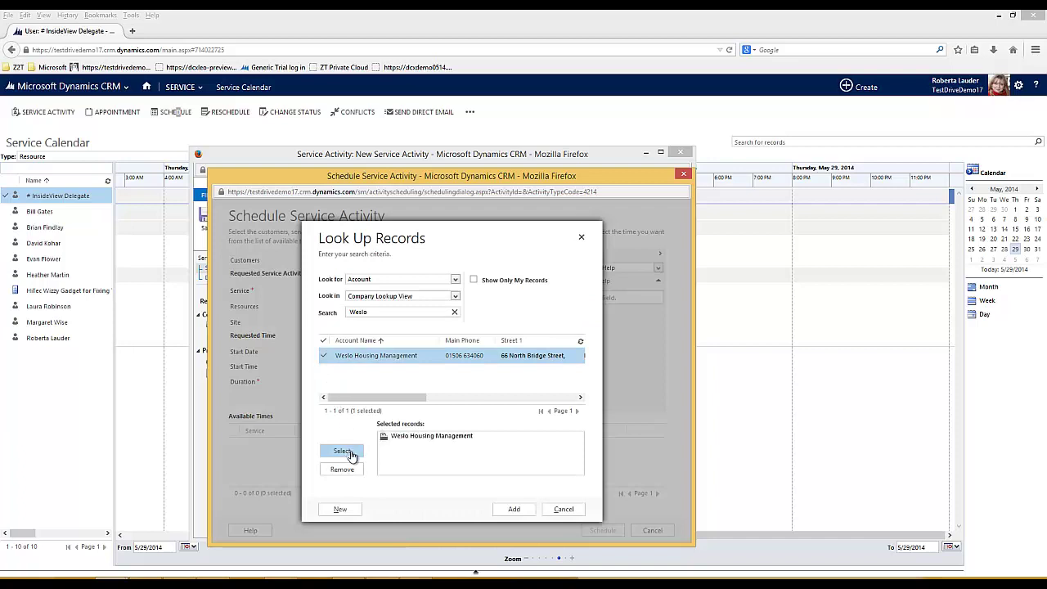
pyautogui.click(513, 509)
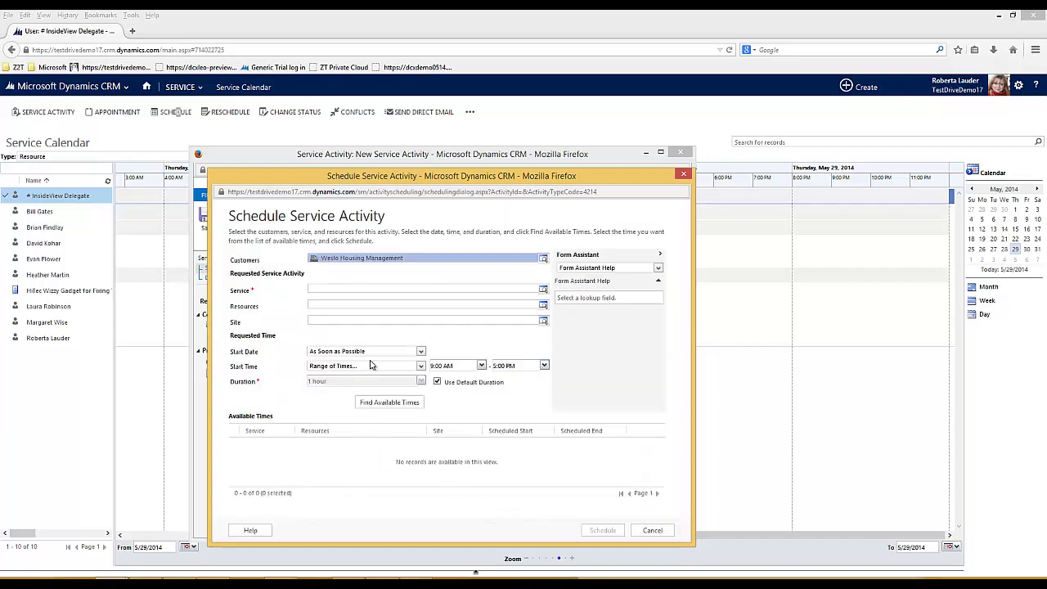
# - Set the service to Annual Safety Check and search for available times
pyautogui.click(543, 290)
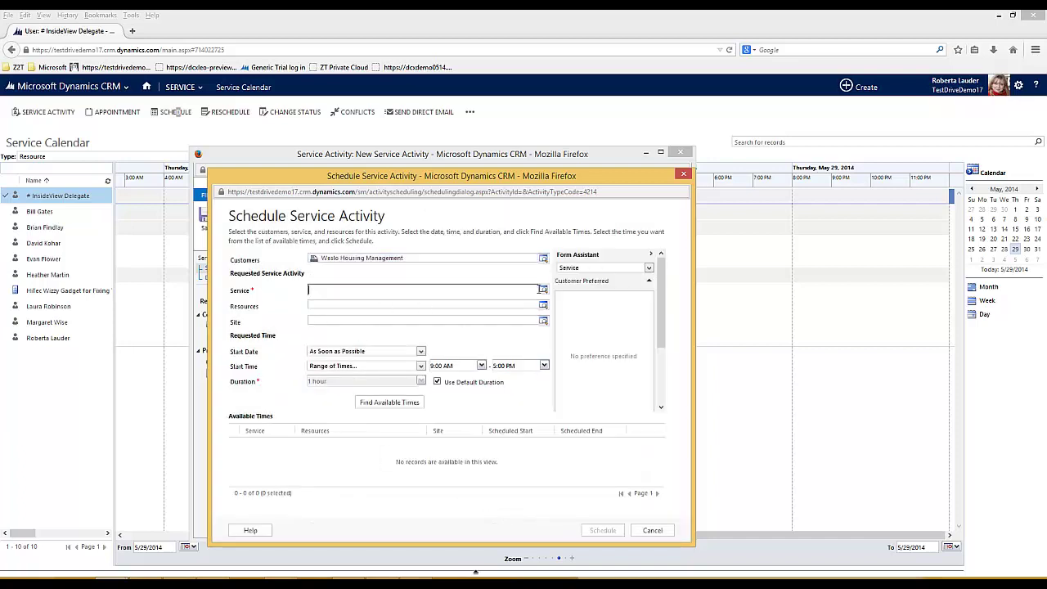
pyautogui.click(542, 290)
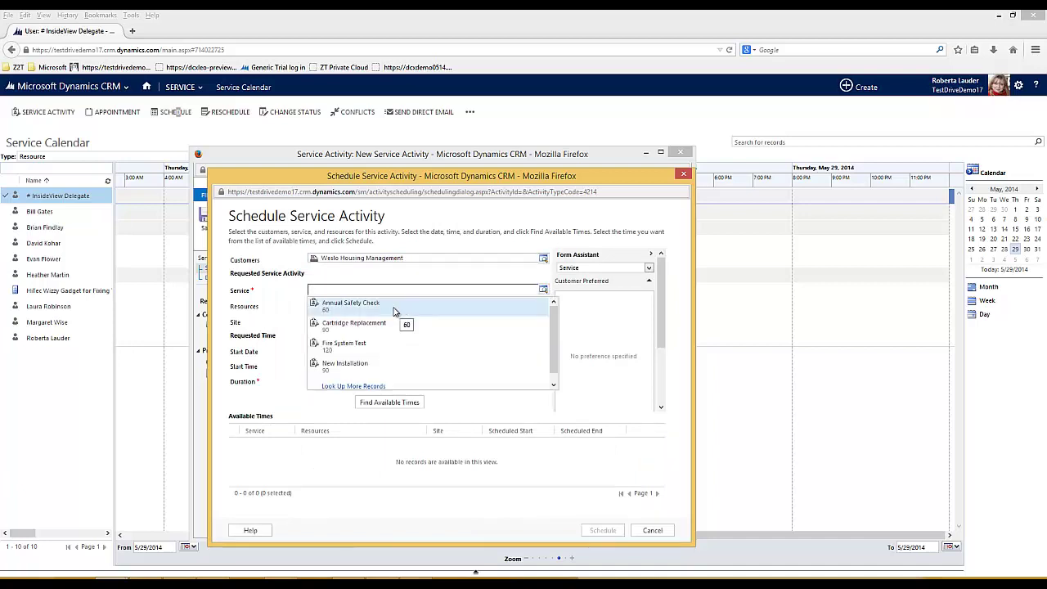
pyautogui.click(364, 307)
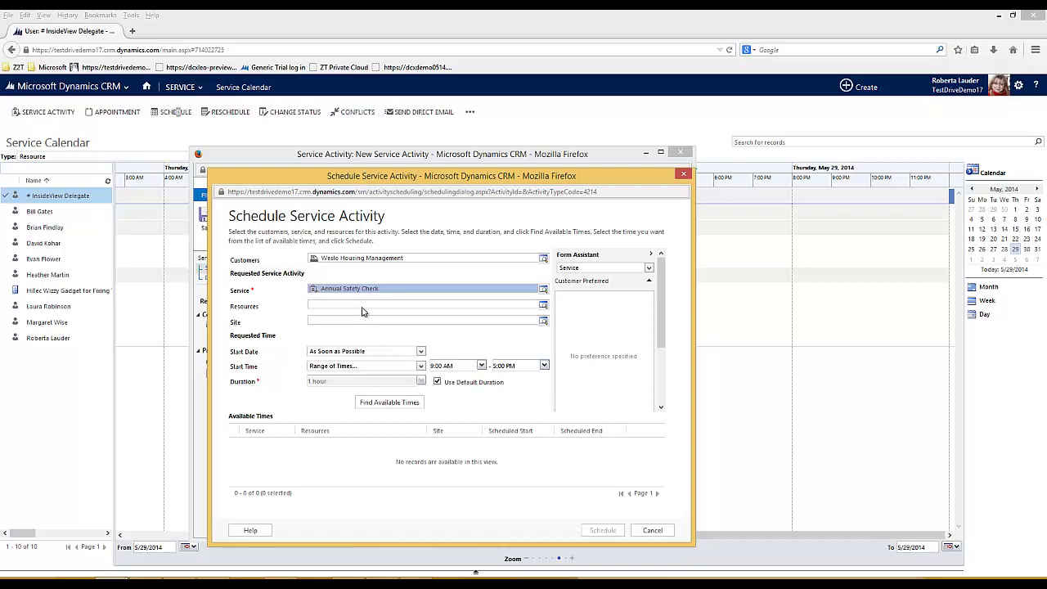
pyautogui.click(391, 402)
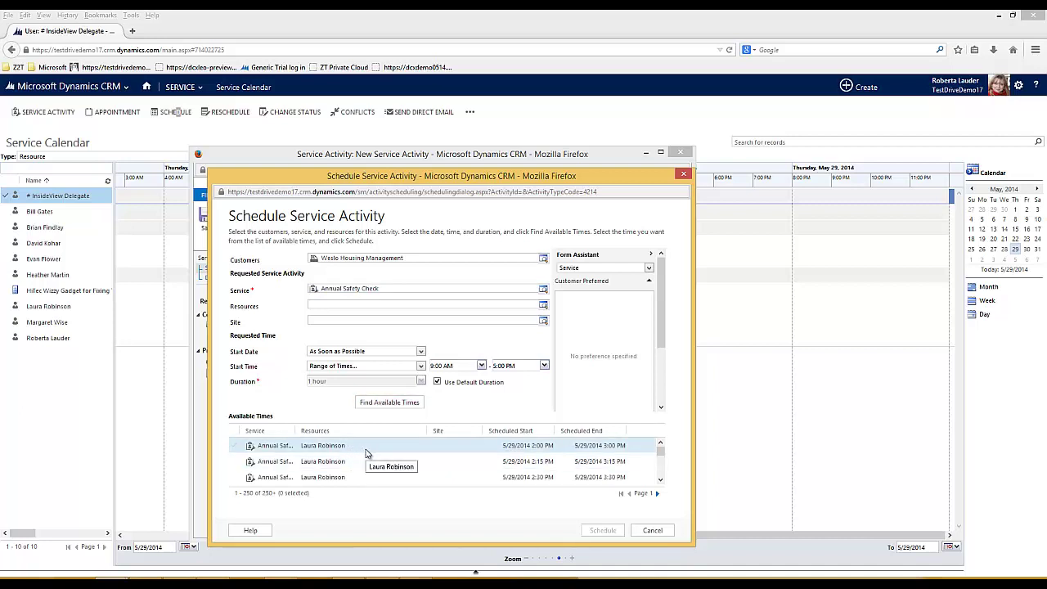
pyautogui.scroll(-8, 366, 454)
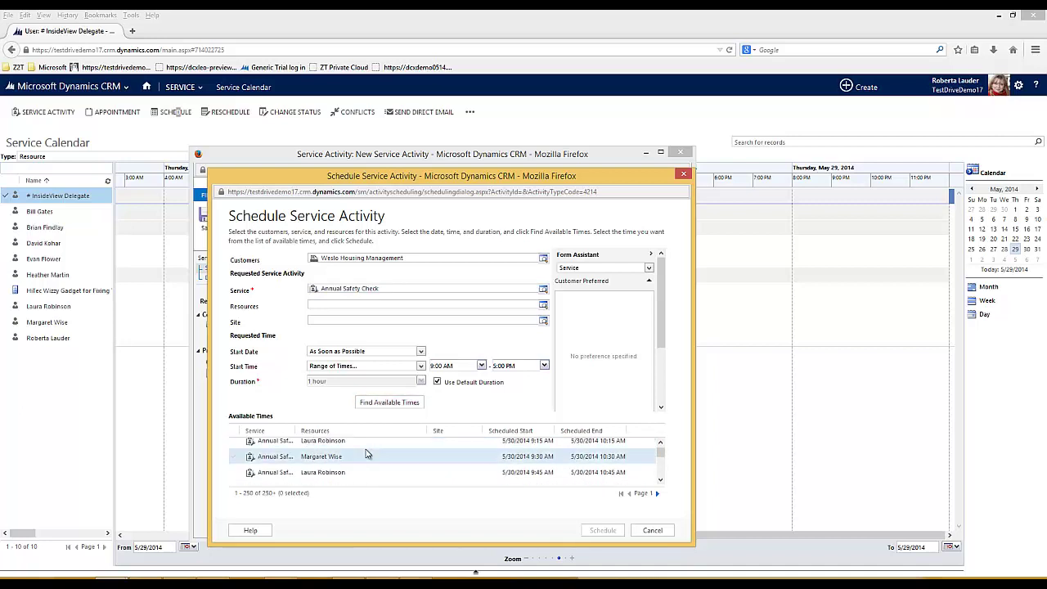
pyautogui.scroll(-5, 366, 454)
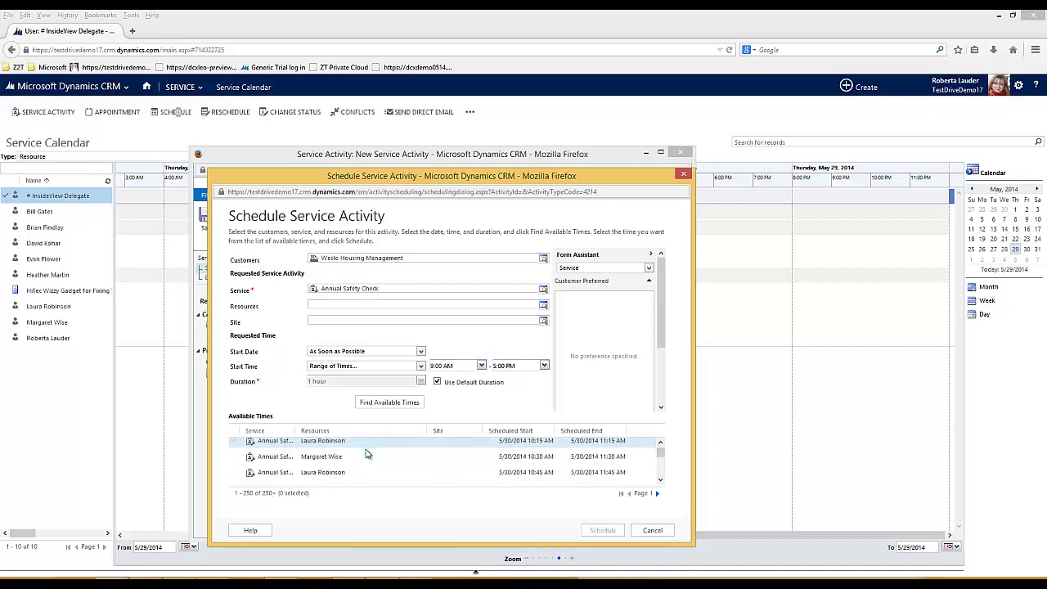
pyautogui.scroll(7, 366, 454)
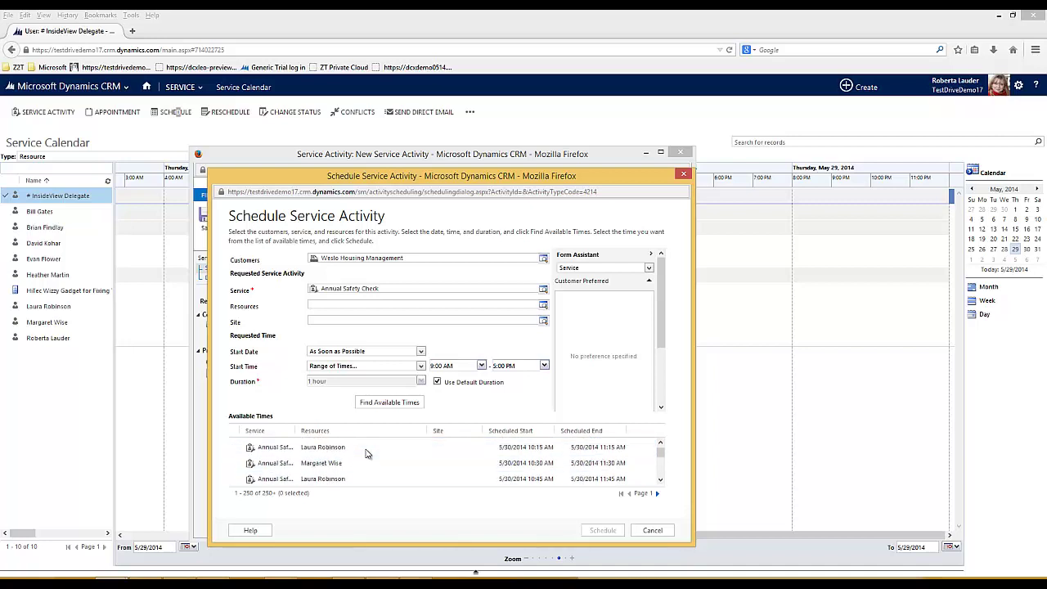
pyautogui.scroll(3, 366, 454)
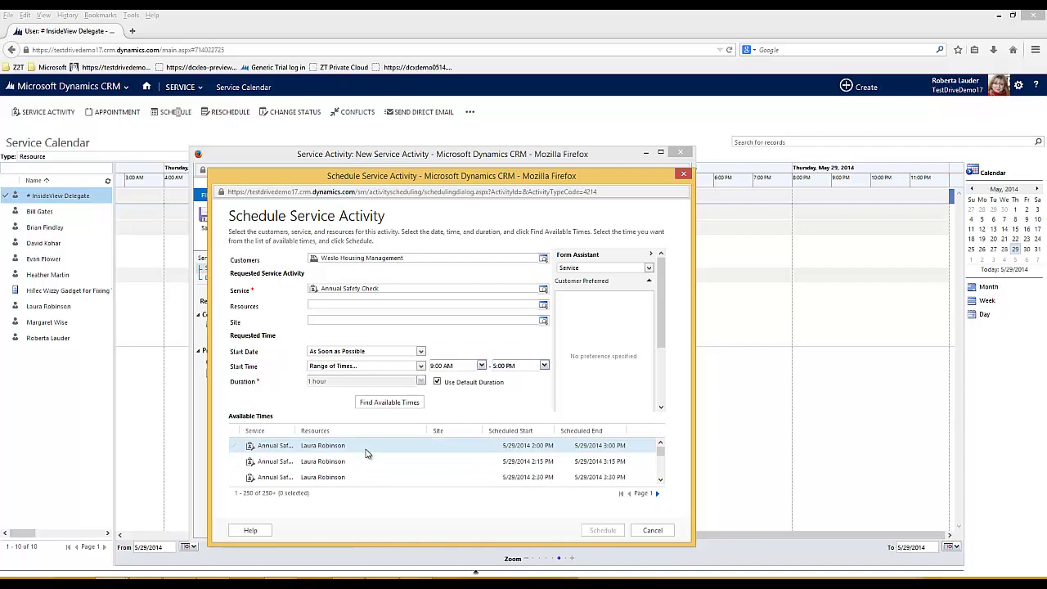
pyautogui.click(235, 446)
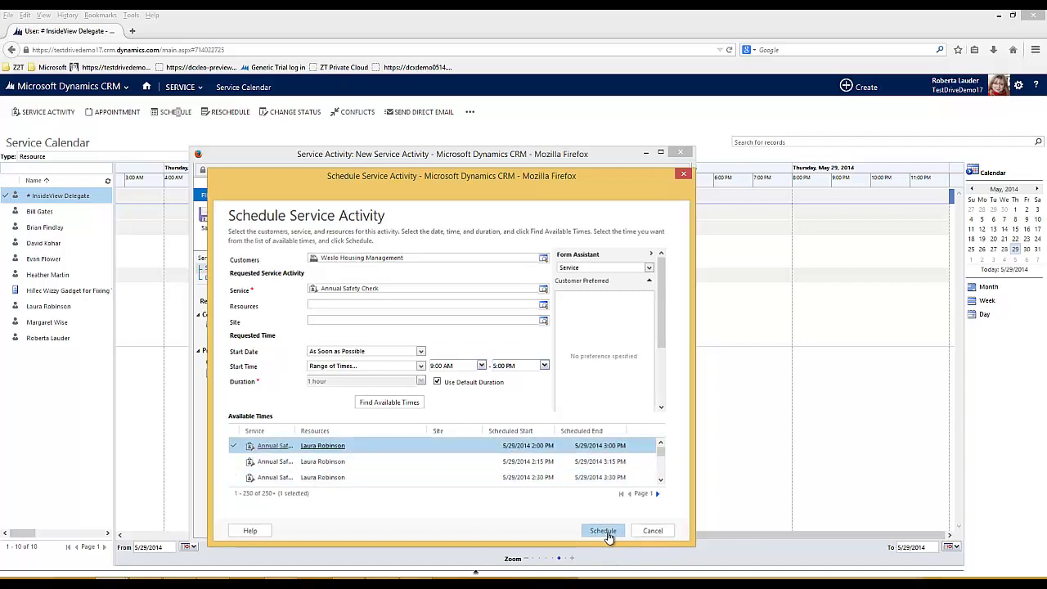
pyautogui.click(605, 532)
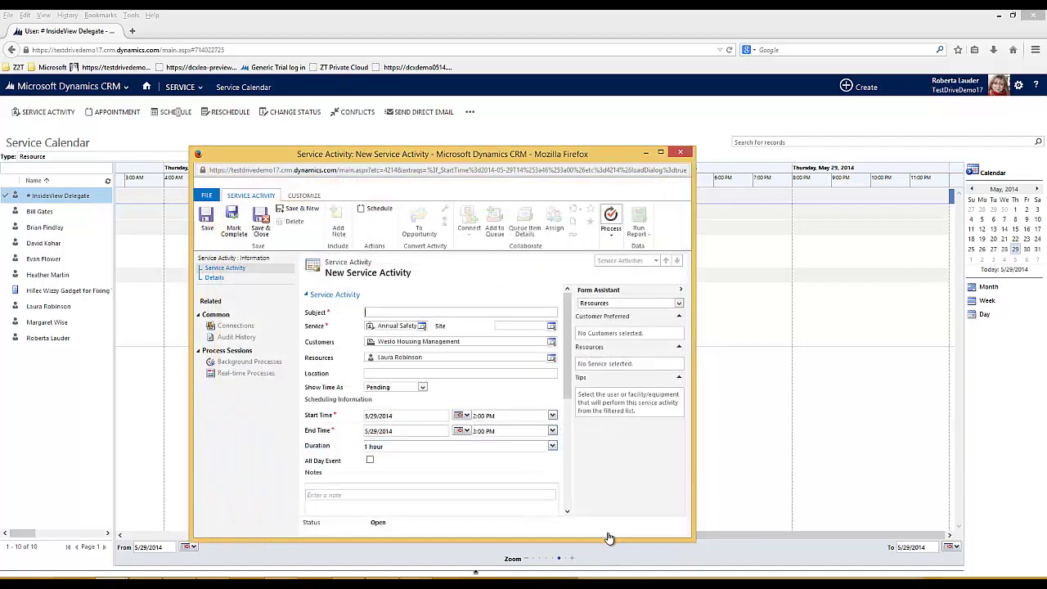
# - Save and close the Weslo safety check activity
pyautogui.click(264, 232)
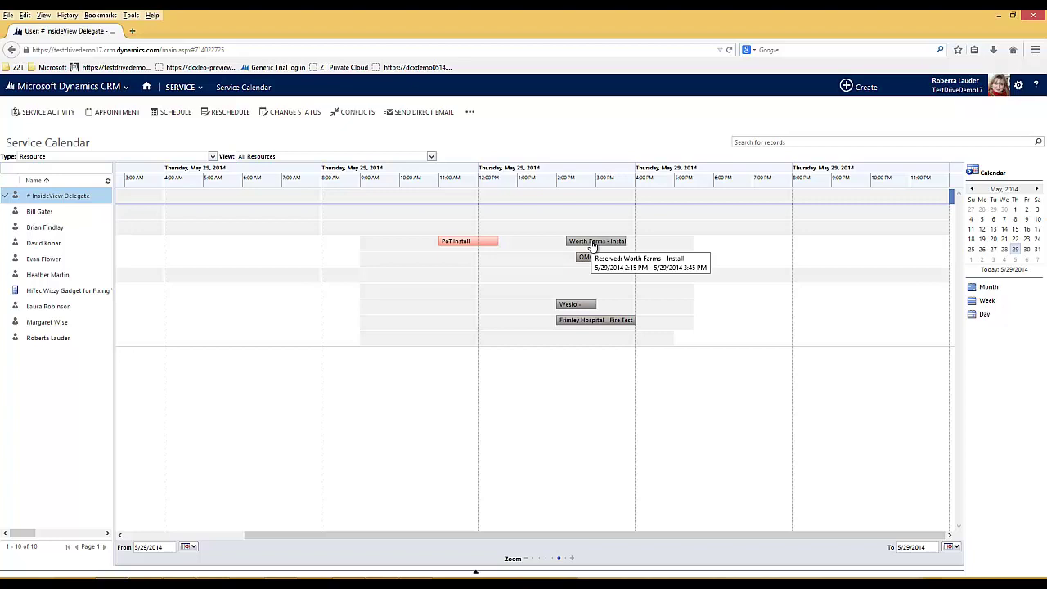
# - Search Accounts for 'starbucks' and review Starbucks Corporation's preferred engineer and day
pyautogui.click(180, 88)
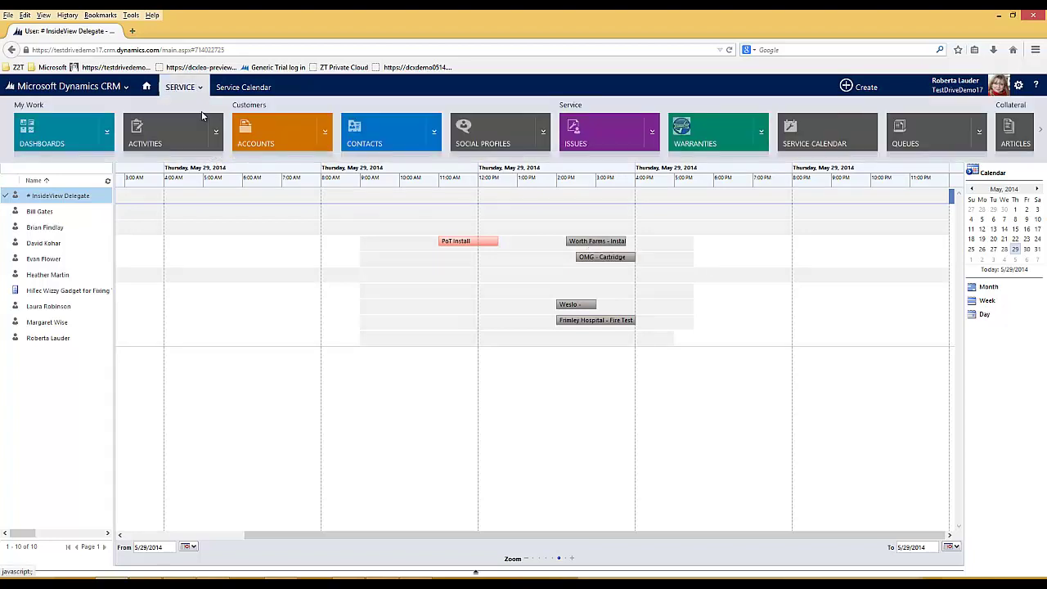
pyautogui.click(275, 139)
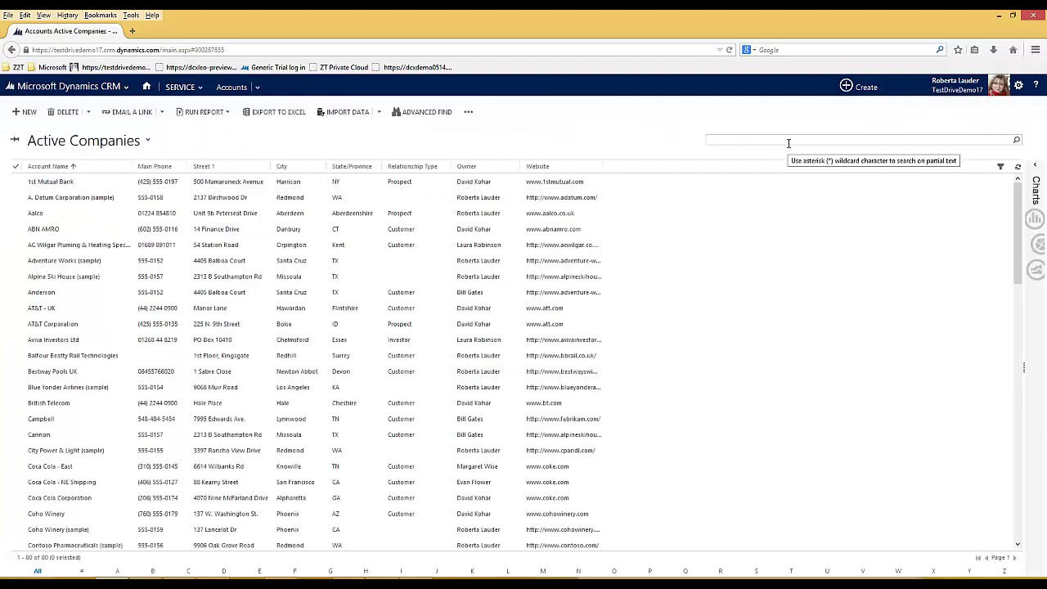
pyautogui.write('starbucks')
pyautogui.press('Return')
pyautogui.click(63, 184)
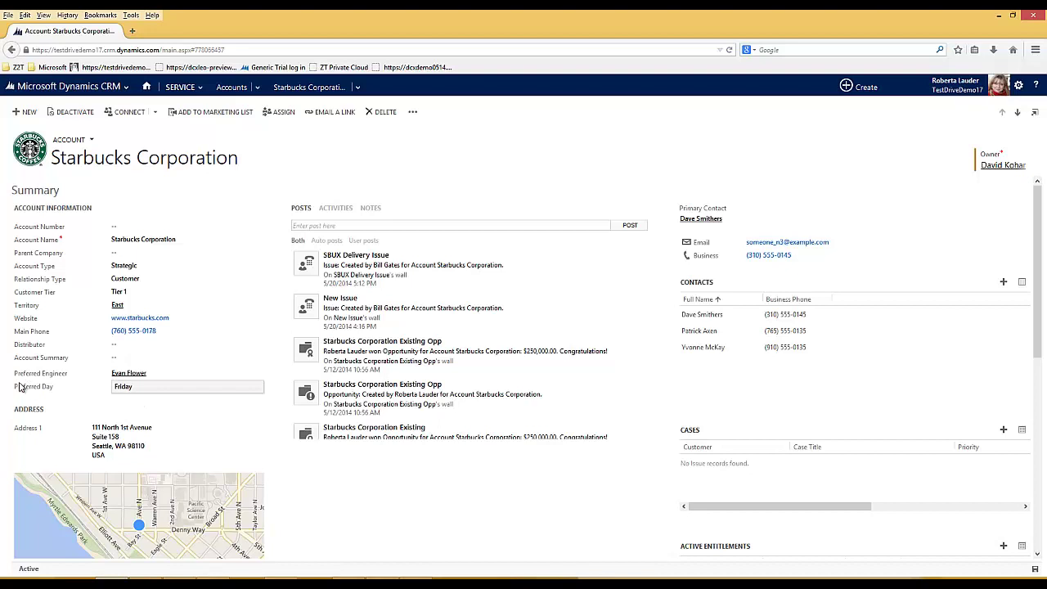
pyautogui.moveTo(22, 392)
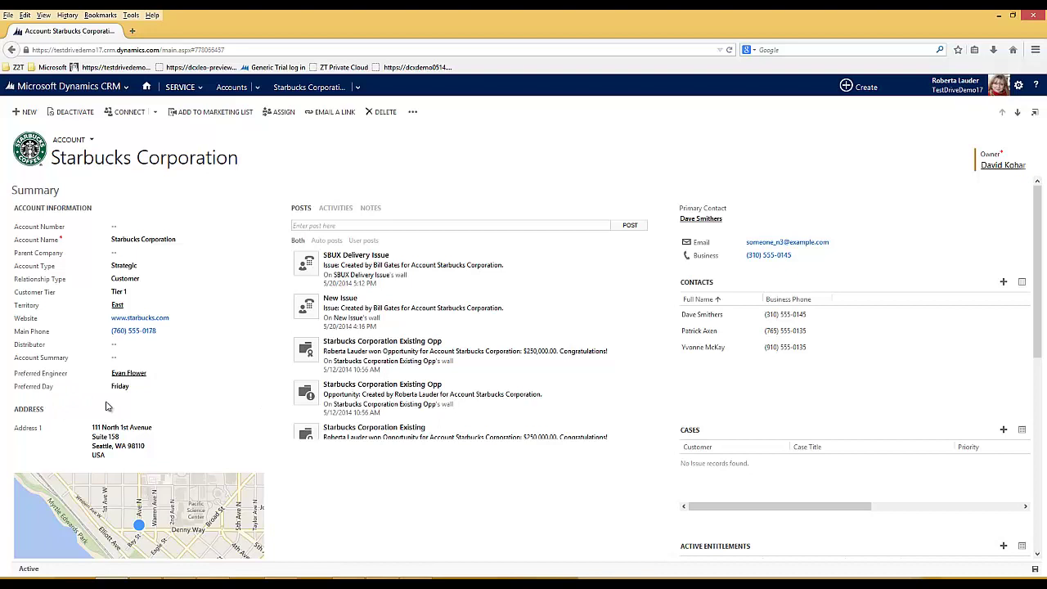
pyautogui.click(201, 88)
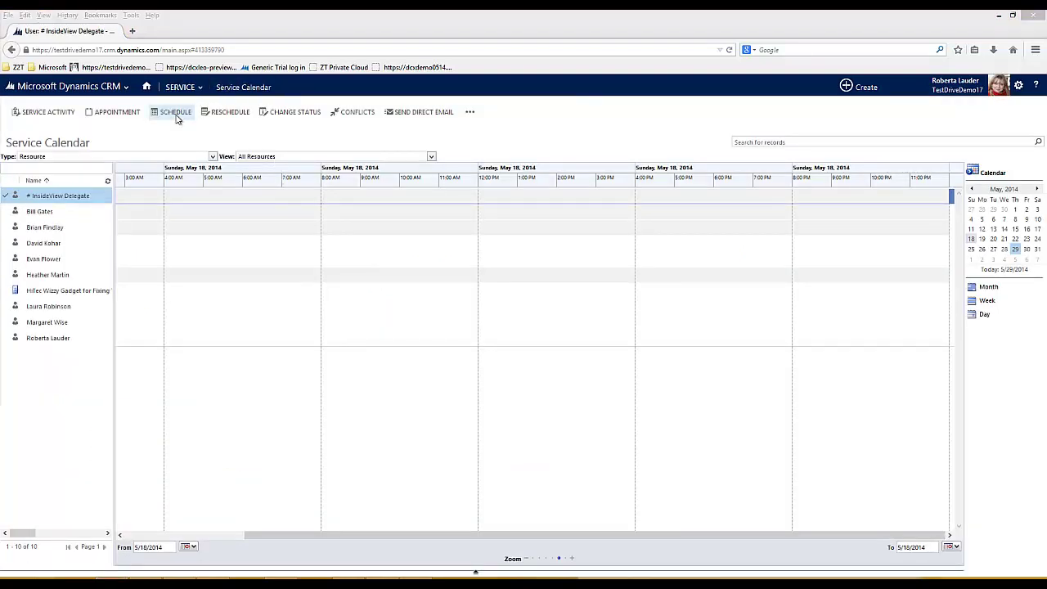
# - Start a new service activity with Starbucks Corporation as the customer
pyautogui.click(176, 114)
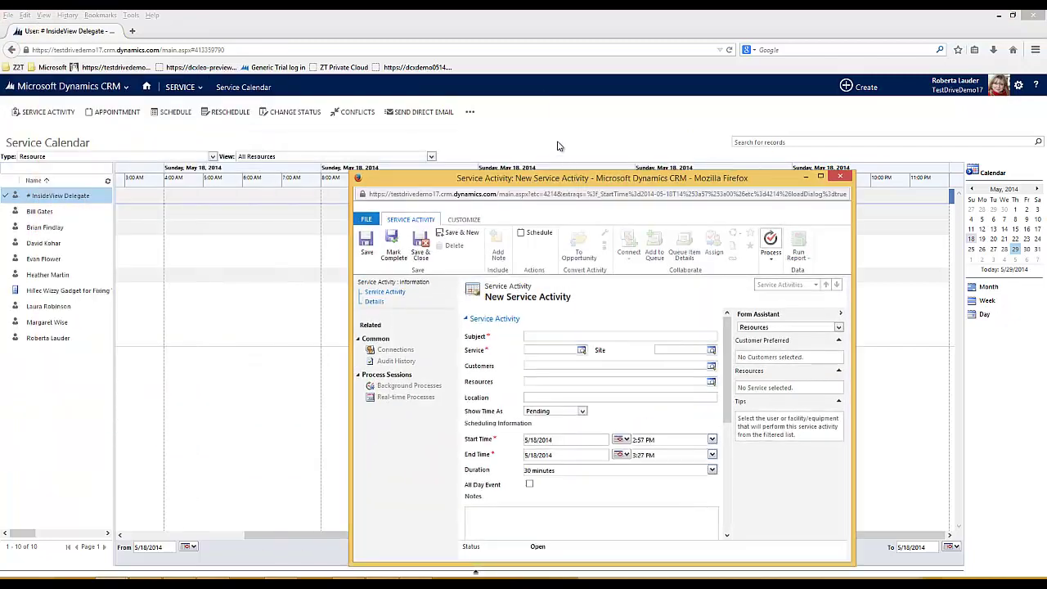
pyautogui.click(502, 201)
pyautogui.write('sta')
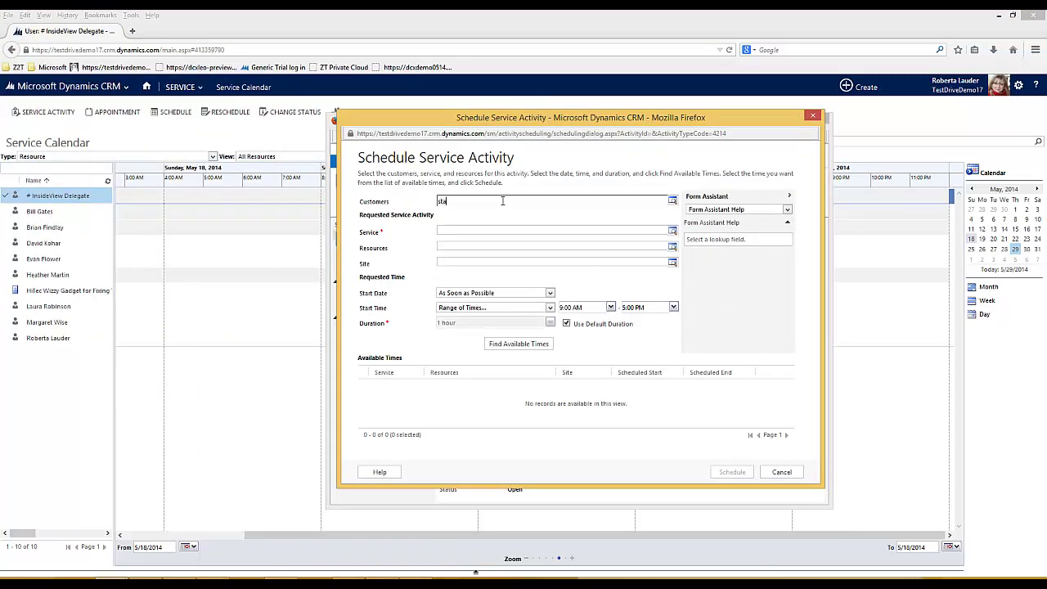
pyautogui.write('rbucks')
pyautogui.press('Tab')
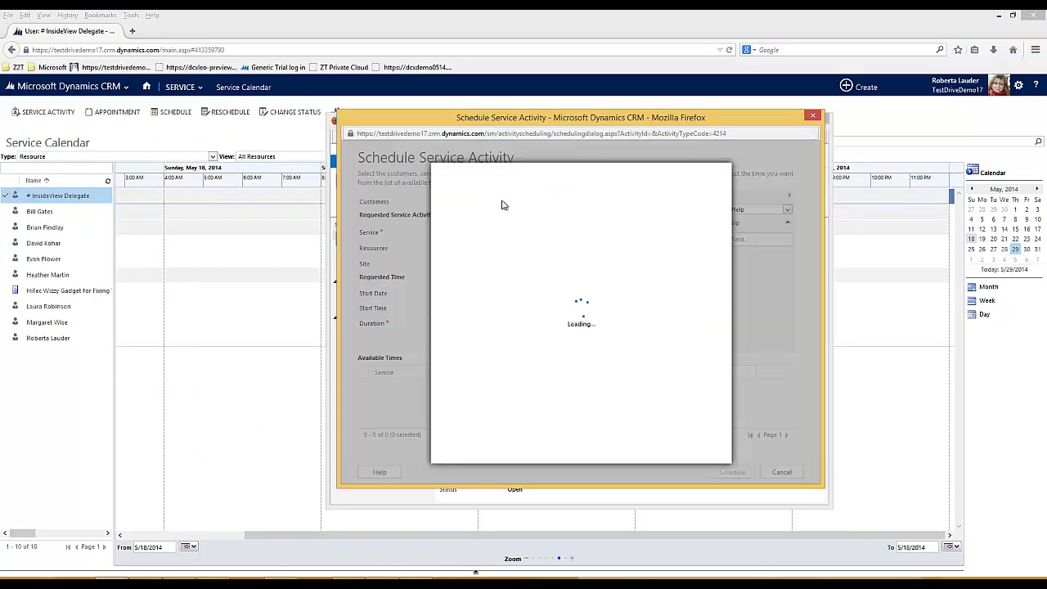
pyautogui.press('Return')
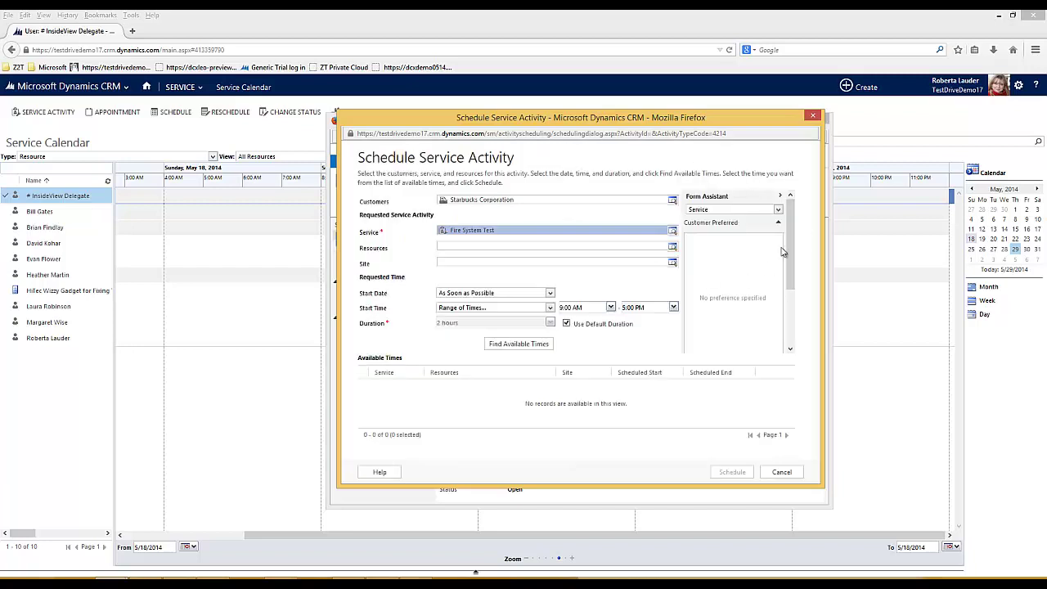
pyautogui.click(763, 212)
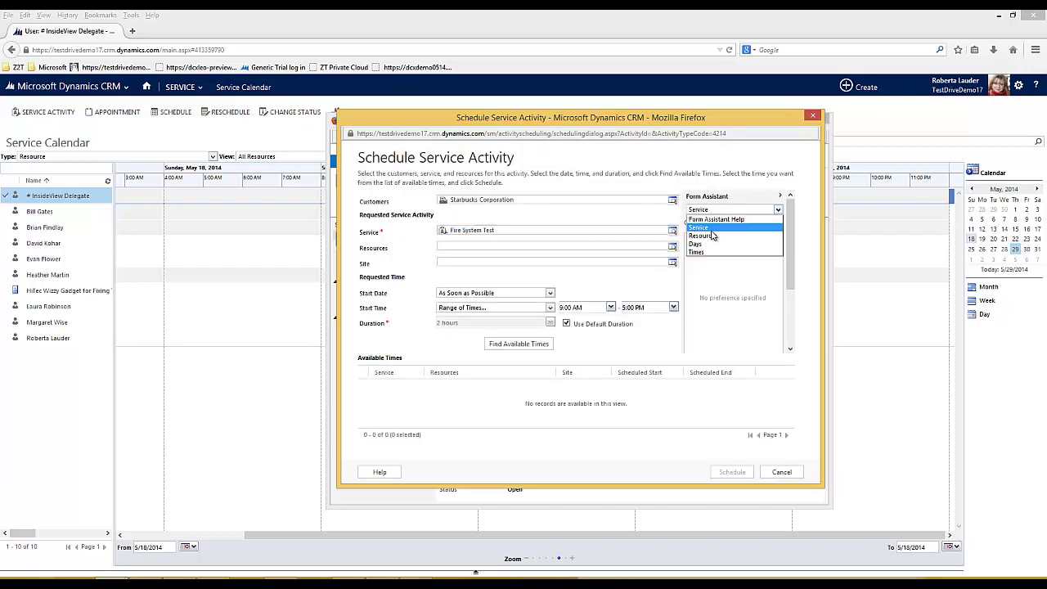
pyautogui.click(713, 236)
pyautogui.click(718, 214)
pyautogui.click(708, 236)
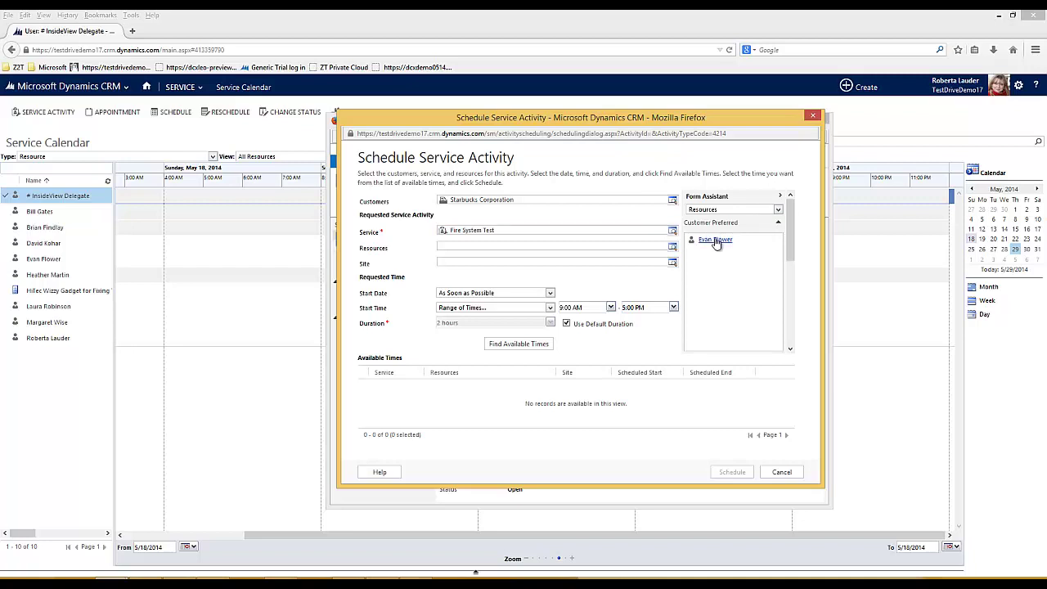
pyautogui.click(716, 241)
pyautogui.click(727, 213)
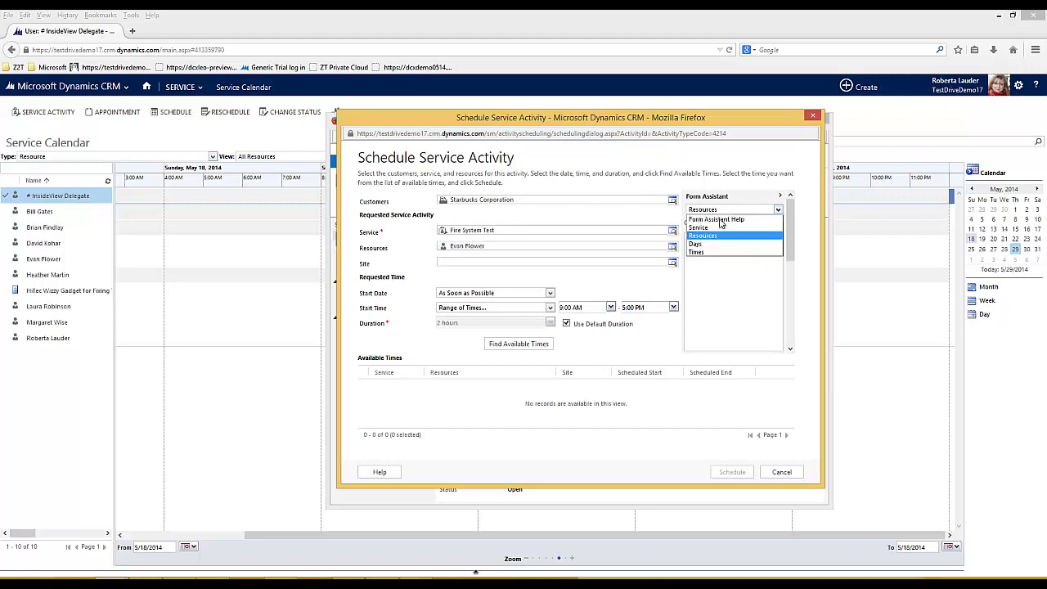
pyautogui.click(696, 243)
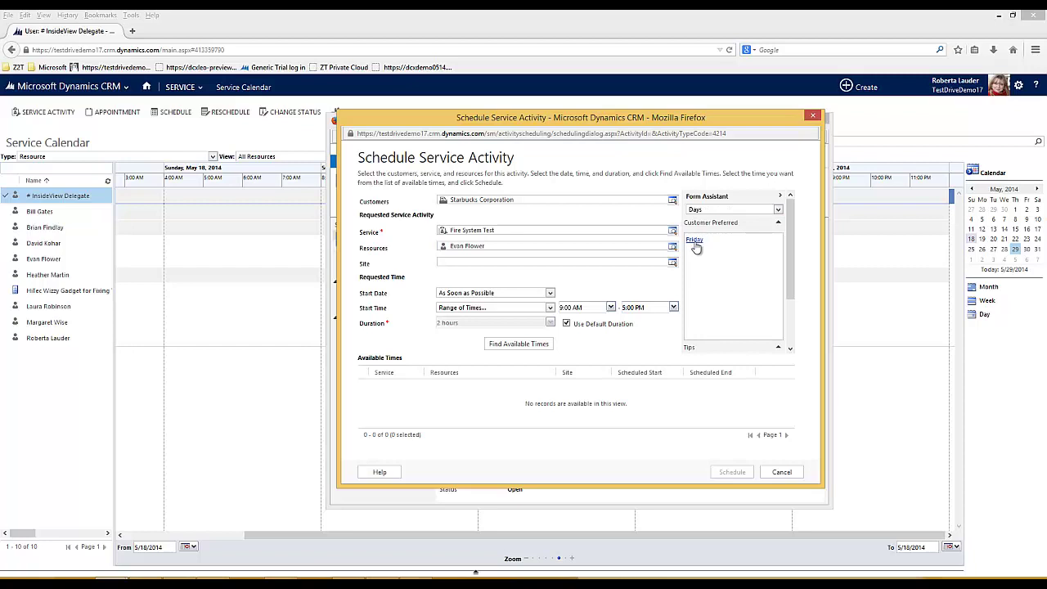
pyautogui.click(695, 242)
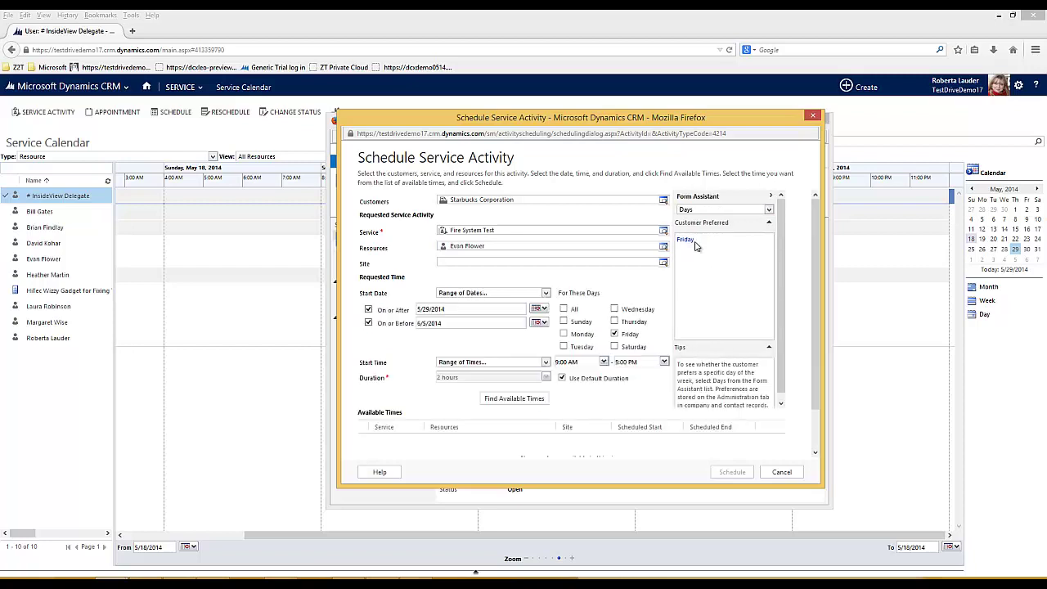
pyautogui.click(505, 400)
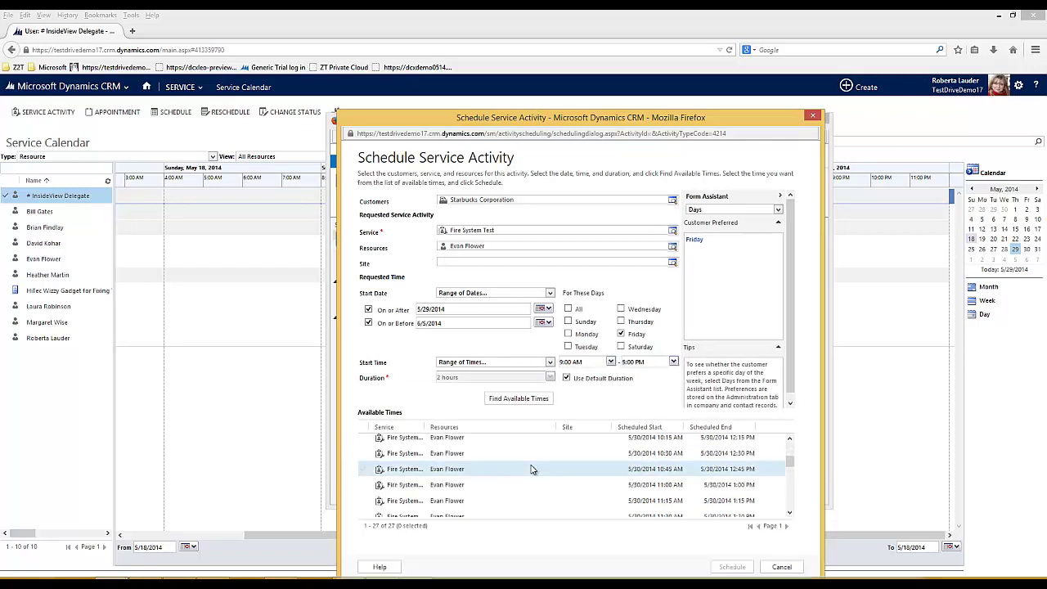
pyautogui.scroll(-8, 533, 468)
pyautogui.scroll(8, 530, 468)
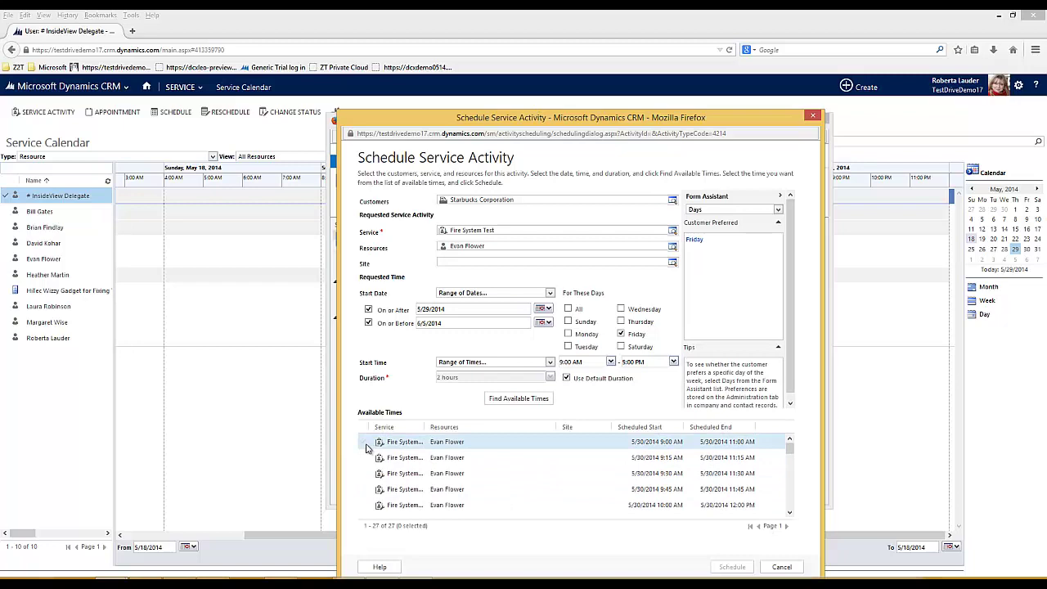
pyautogui.click(440, 445)
# - Book the Friday slot, then bring up Change Status for the Frimley Hospital - Fire Test appointment
pyautogui.click(732, 567)
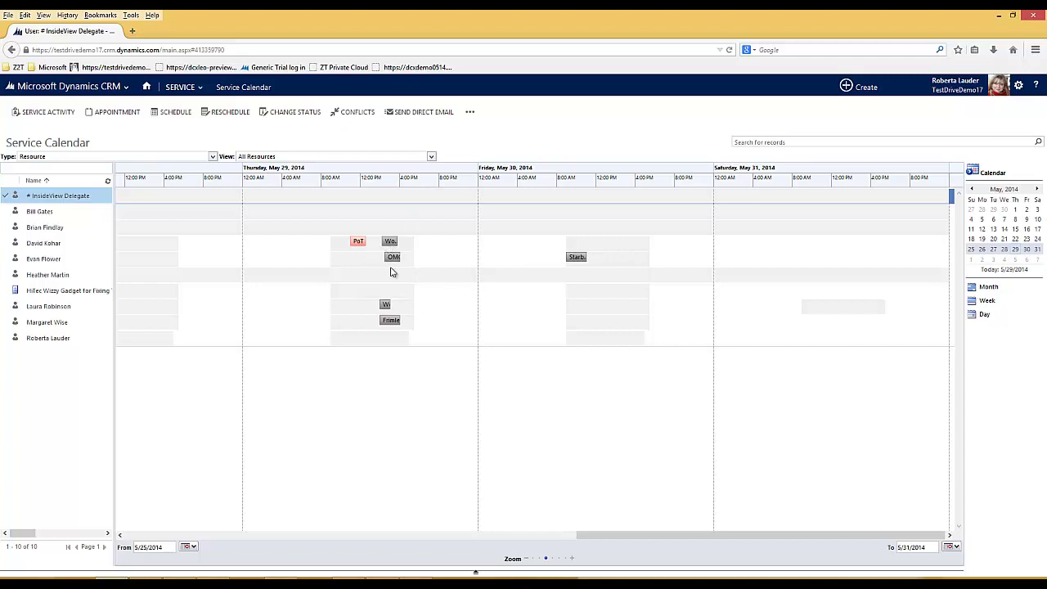
pyautogui.click(391, 320)
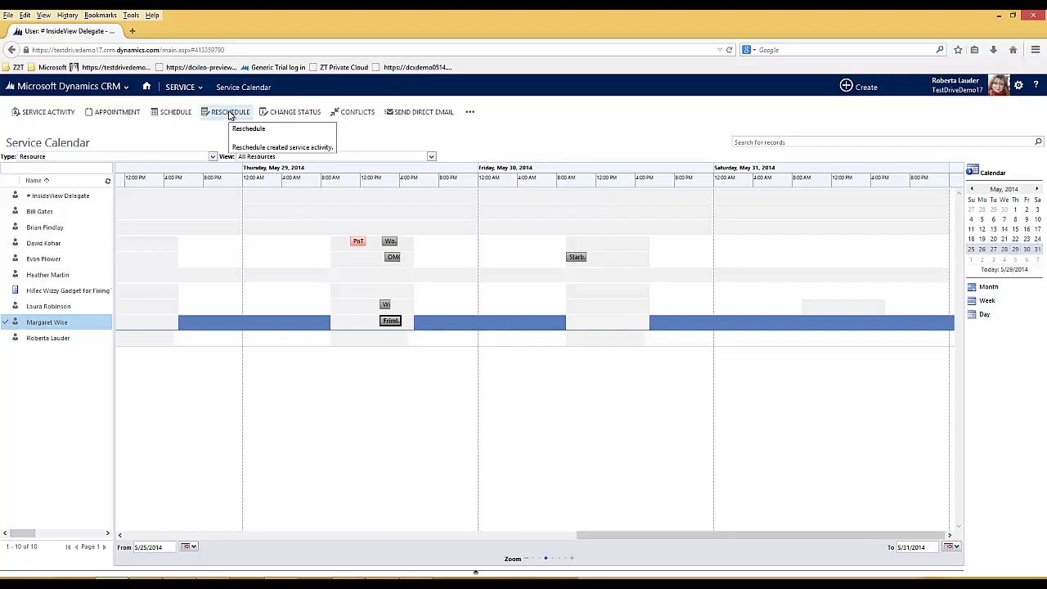
pyautogui.click(287, 111)
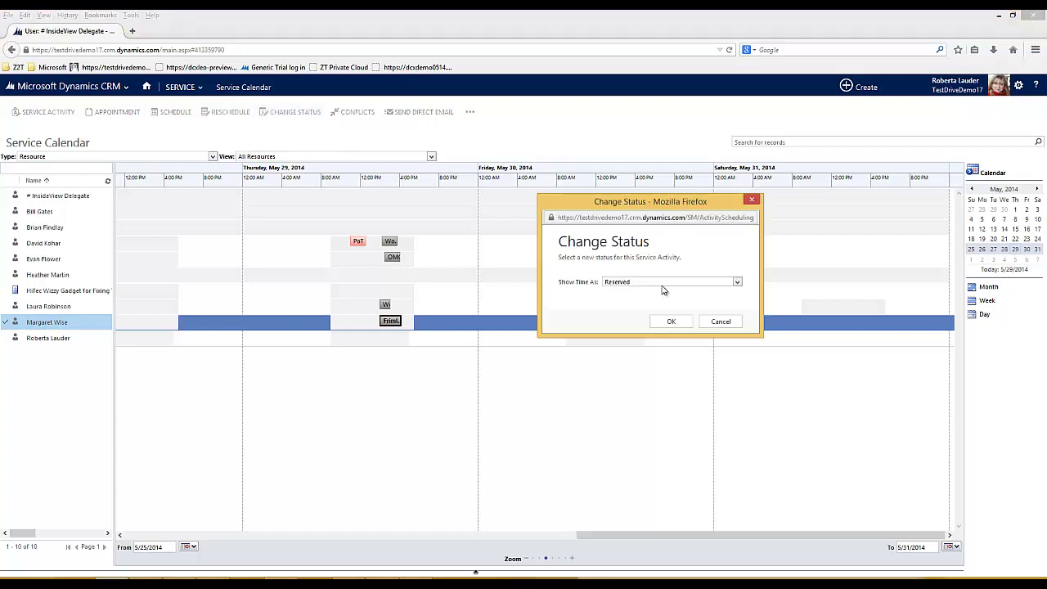
# - Set the Frimley Hospital - Fire Test status to Canceled and view May 29 as a single day
pyautogui.click(666, 281)
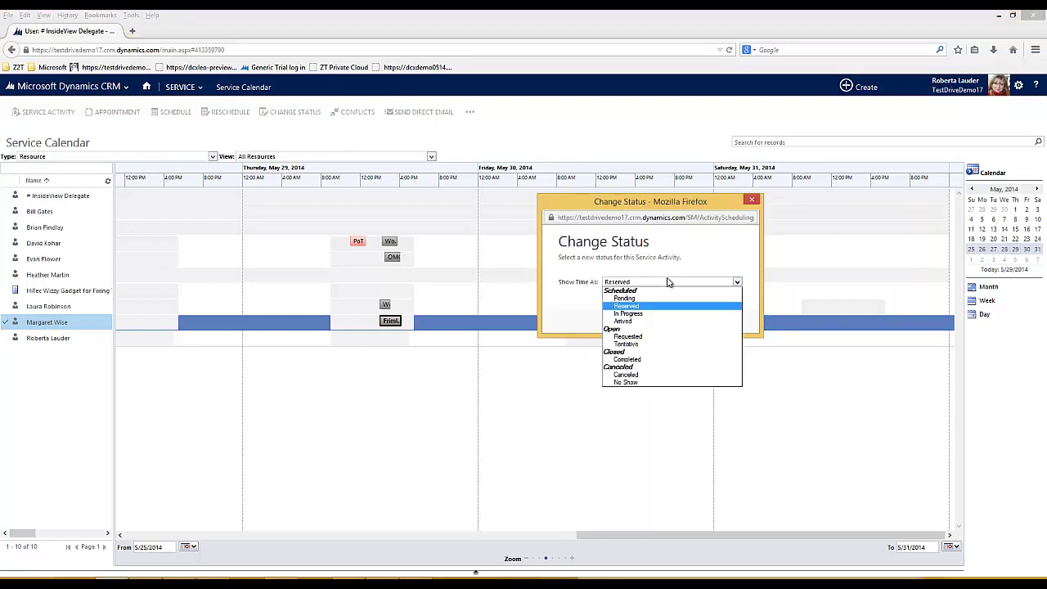
pyautogui.click(638, 376)
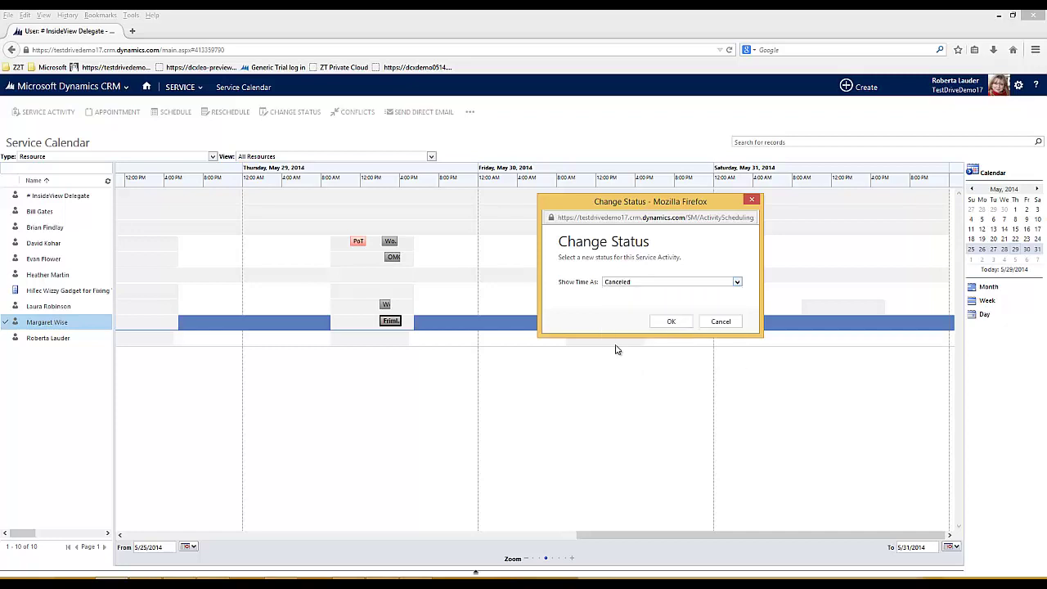
pyautogui.click(675, 329)
pyautogui.click(984, 315)
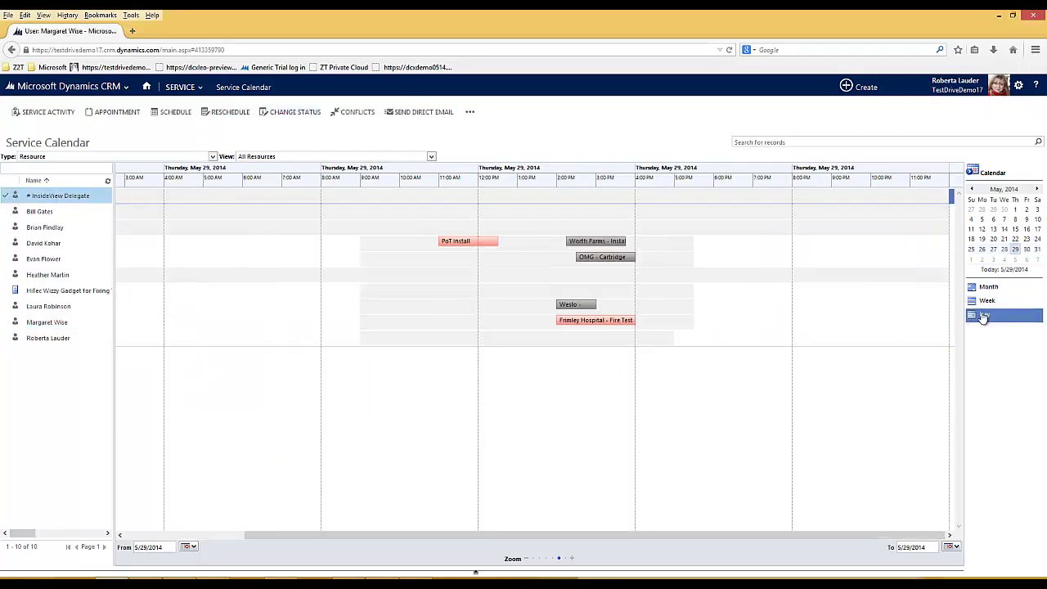